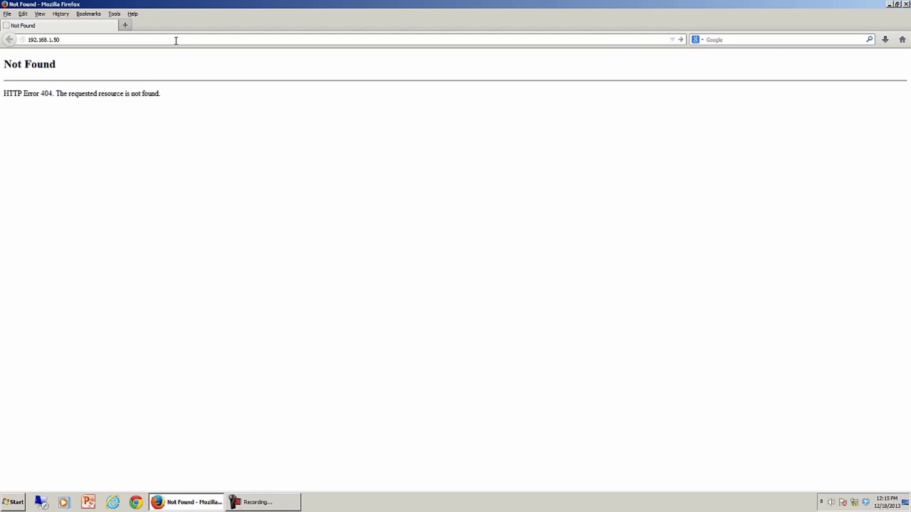
Load the NetSwap device page at 192.168.1.50.
{"action": "key", "text": "Return"}
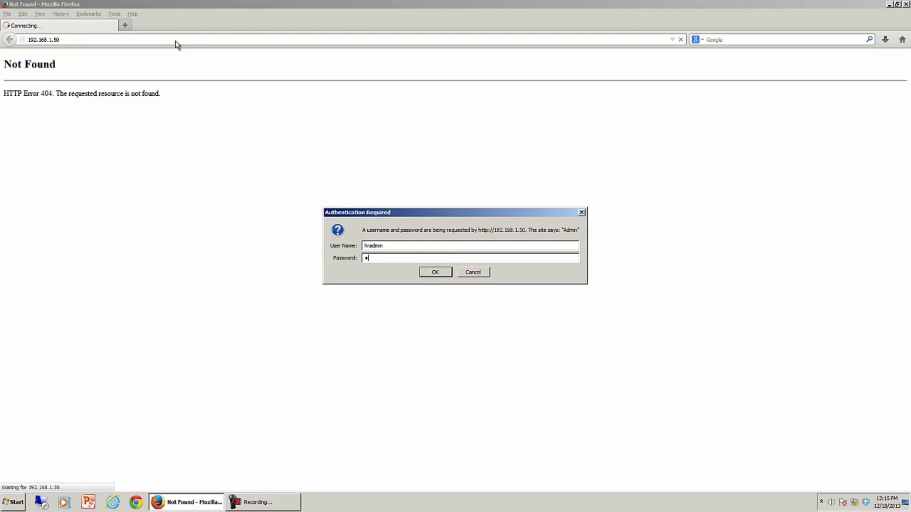
Log in with the admin credentials and go to the Disks page under Setup.
{"action": "key", "text": "Return"}
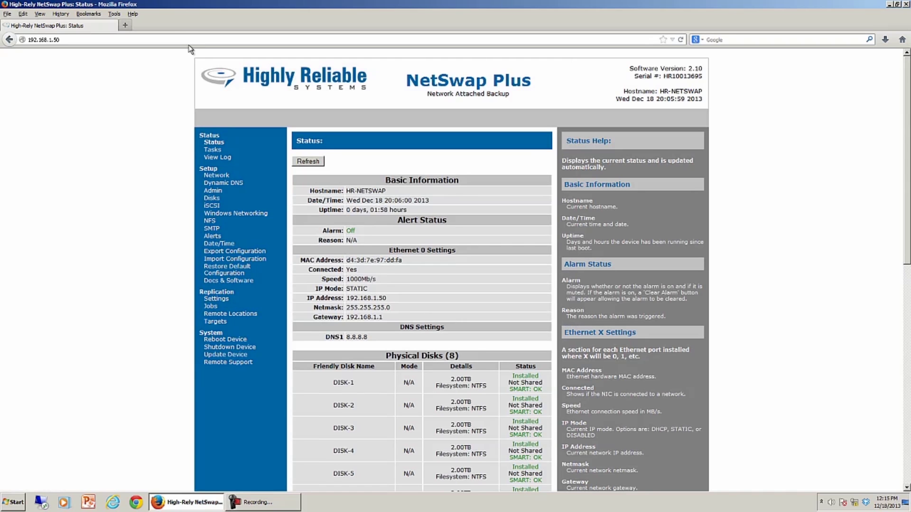
{"action": "scroll", "coordinate": [255, 164], "scroll_direction": "down", "scroll_amount": 3}
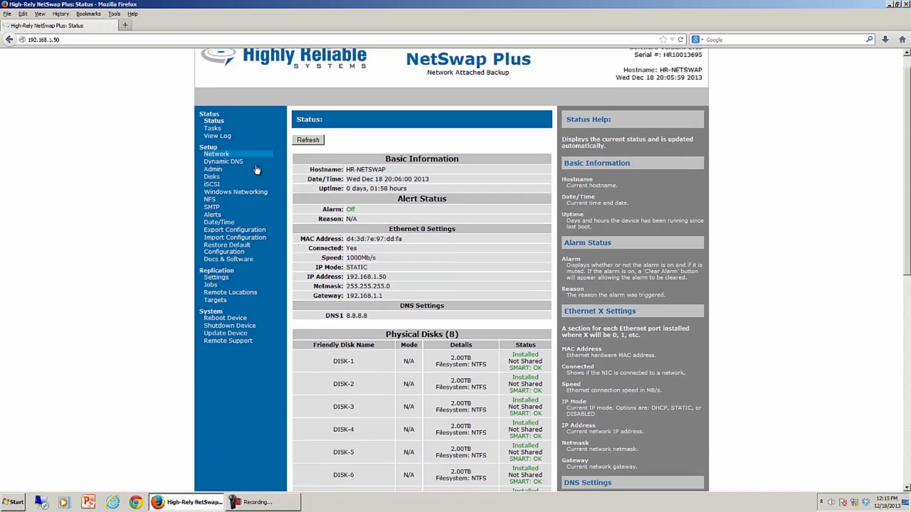
{"action": "scroll", "coordinate": [255, 169], "scroll_direction": "down", "scroll_amount": 3}
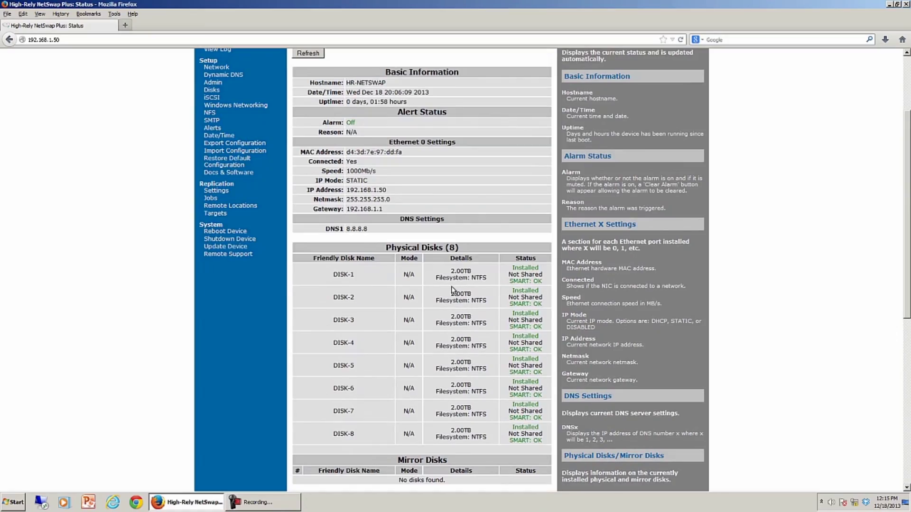
{"action": "left_click", "coordinate": [212, 89]}
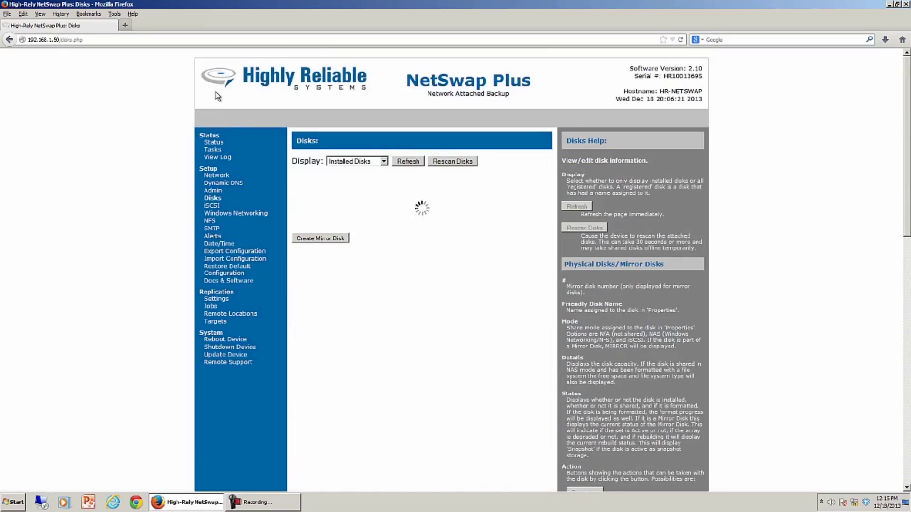
{"action": "scroll", "coordinate": [316, 233], "scroll_direction": "down", "scroll_amount": 2}
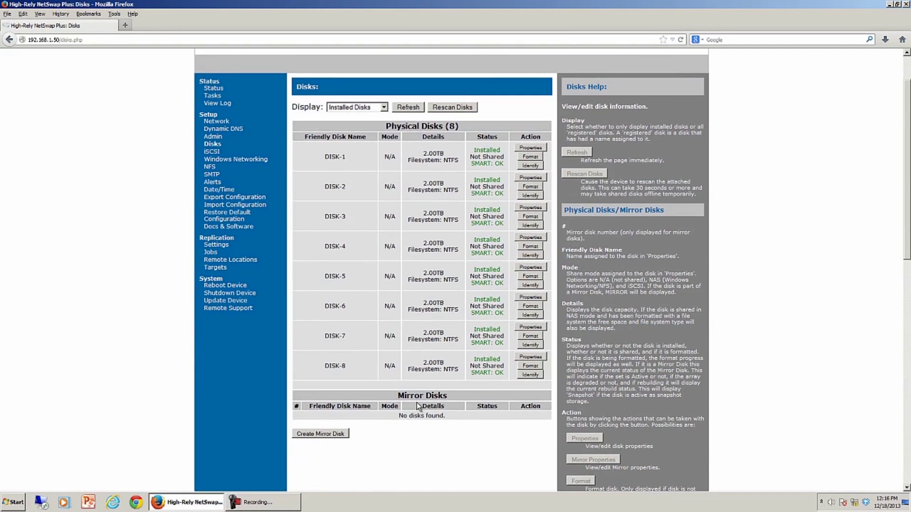
Mirror DISK-1 as master with DISK-2, confirming the creation and returning to the disks.
{"action": "left_click", "coordinate": [320, 434]}
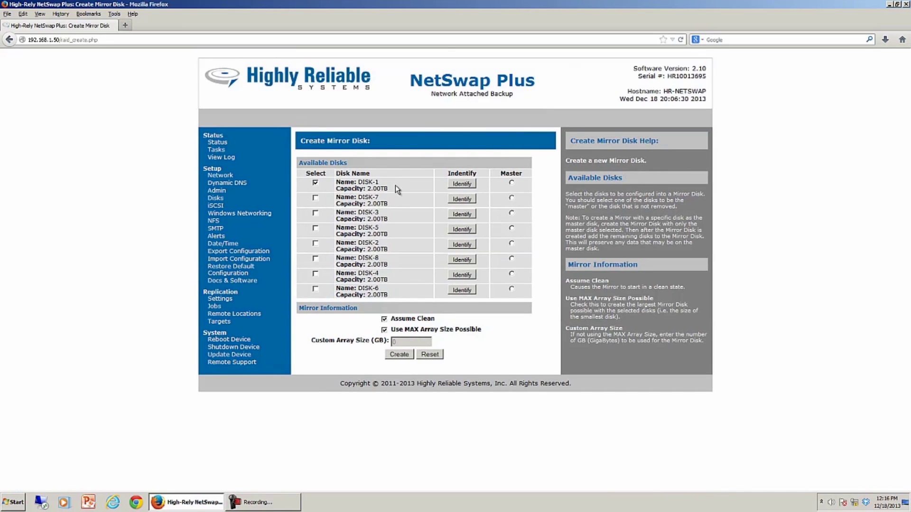
{"action": "left_click", "coordinate": [511, 184]}
{"action": "left_click", "coordinate": [402, 353]}
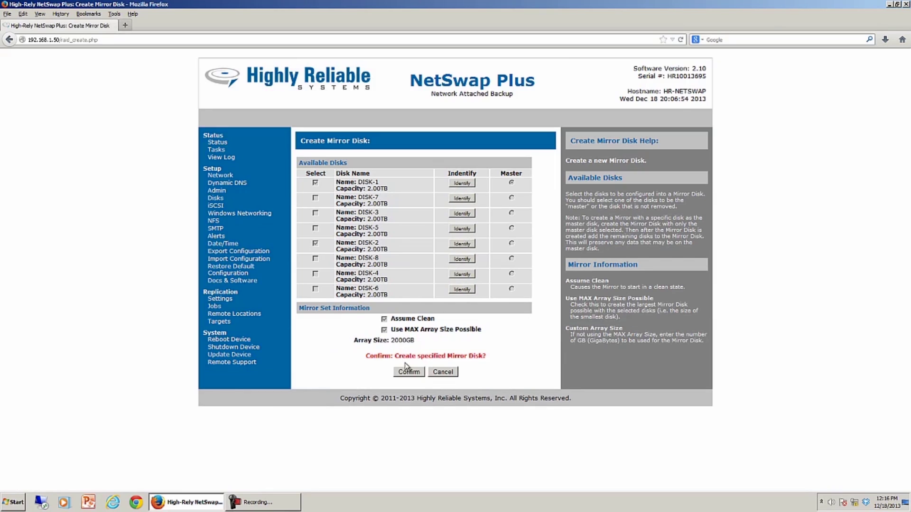
{"action": "left_click", "coordinate": [408, 371]}
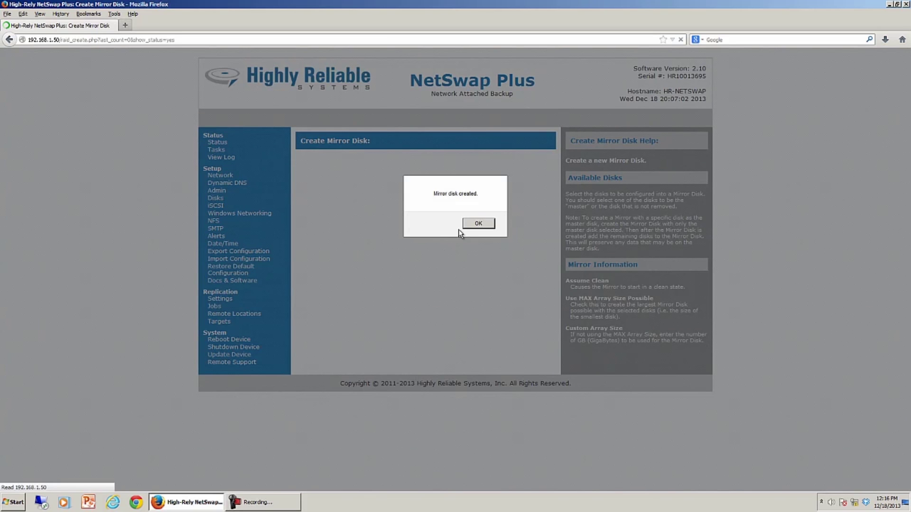
{"action": "left_click", "coordinate": [478, 226]}
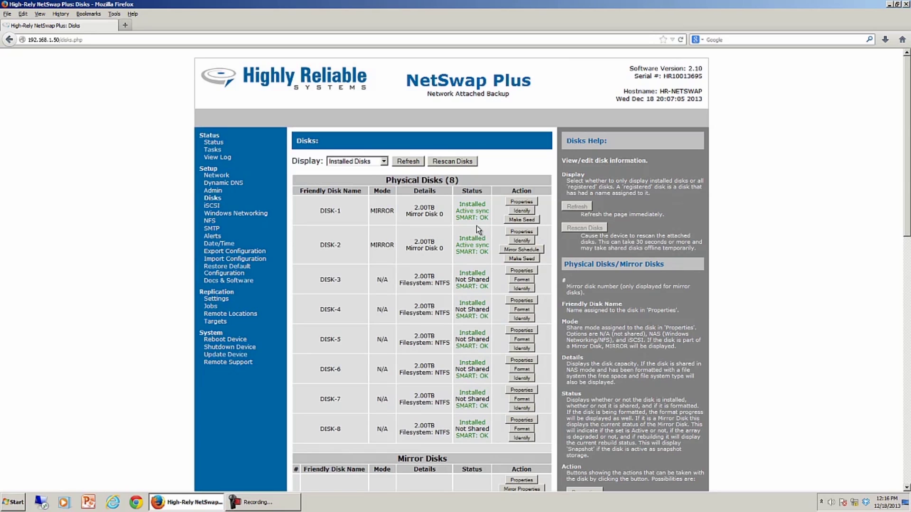
{"action": "scroll", "coordinate": [476, 226], "scroll_direction": "down", "scroll_amount": 2}
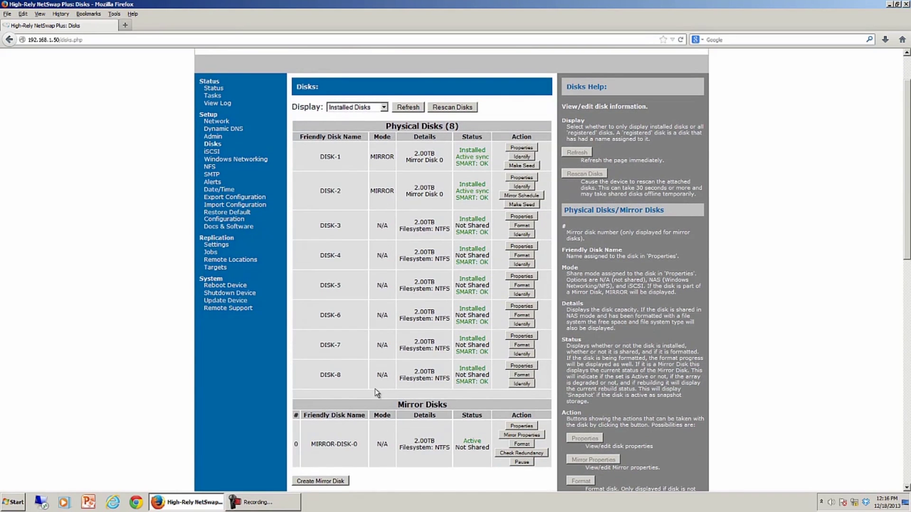
{"action": "scroll", "coordinate": [376, 393], "scroll_direction": "down", "scroll_amount": 3}
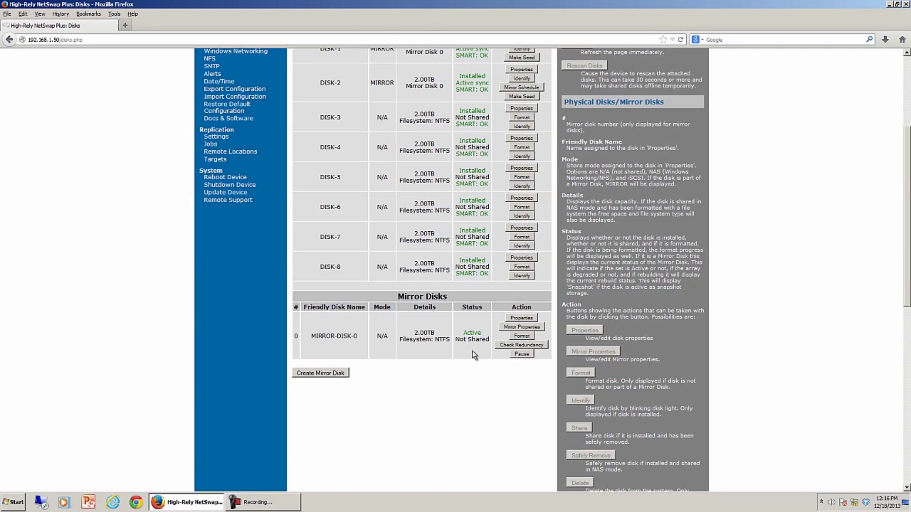
{"action": "scroll", "coordinate": [472, 350], "scroll_direction": "up", "scroll_amount": 5}
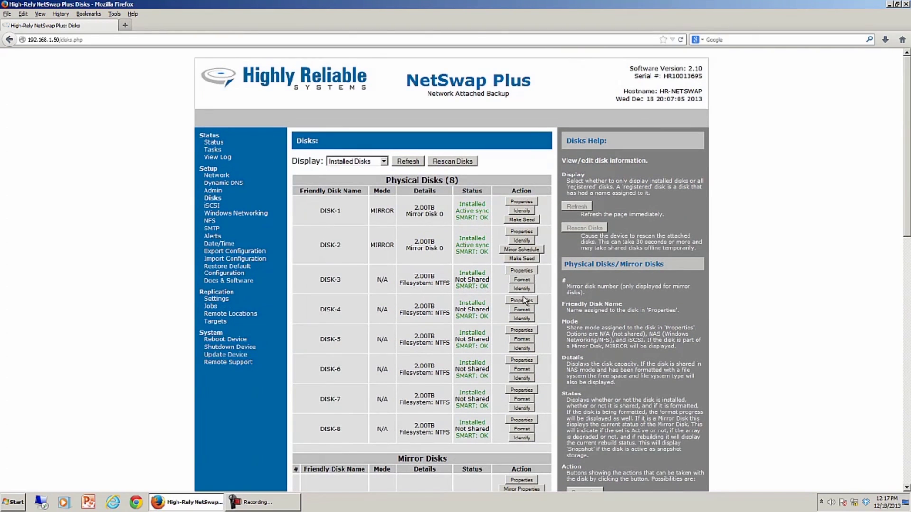
{"action": "scroll", "coordinate": [527, 301], "scroll_direction": "down", "scroll_amount": 3}
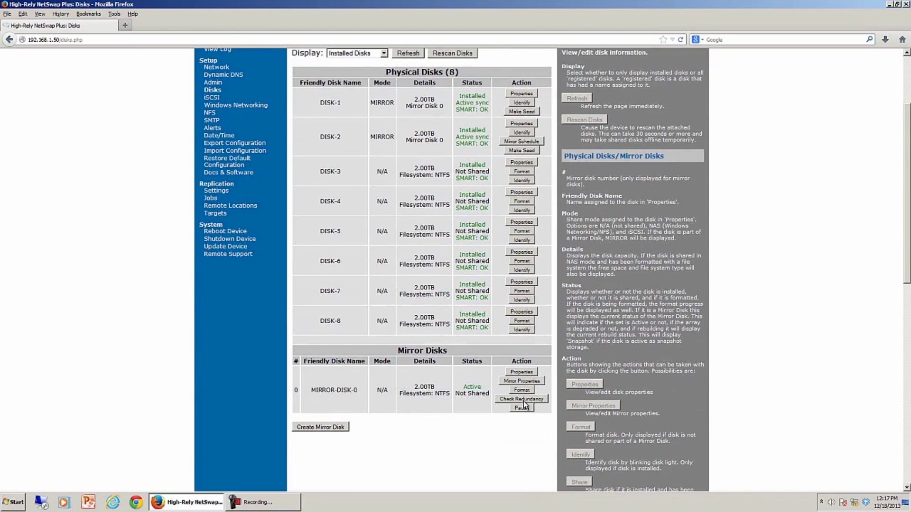
Mirror DISK-3 as master with DISK-4, confirming the creation and returning to the disks.
{"action": "left_click", "coordinate": [321, 427]}
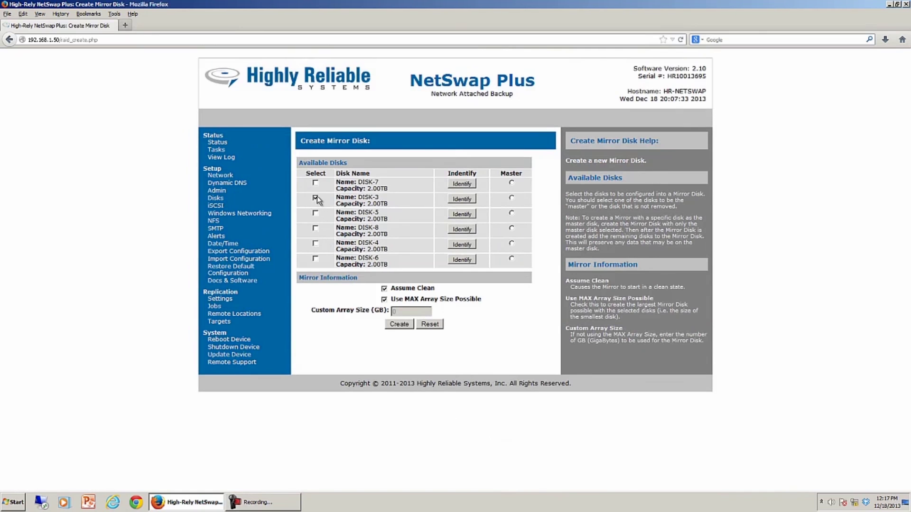
{"action": "left_click", "coordinate": [512, 199]}
{"action": "left_click", "coordinate": [399, 325]}
{"action": "left_click", "coordinate": [409, 342]}
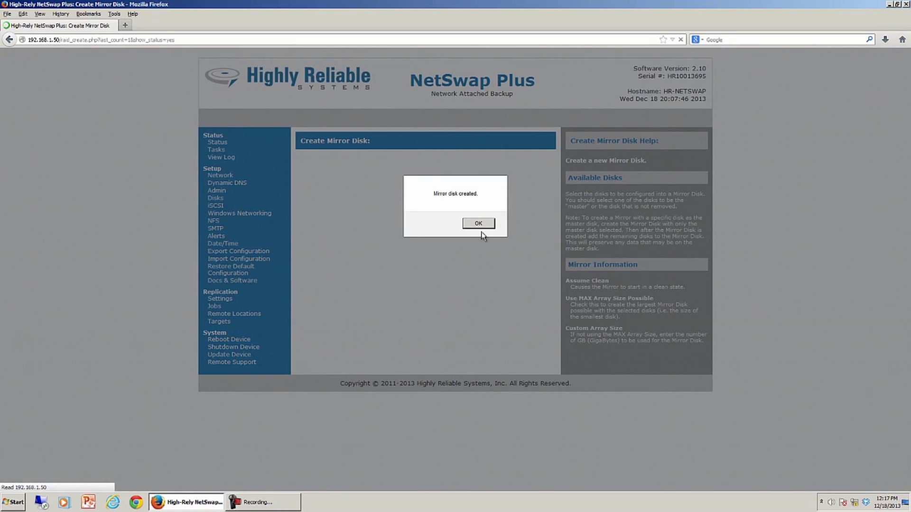
{"action": "left_click", "coordinate": [479, 224]}
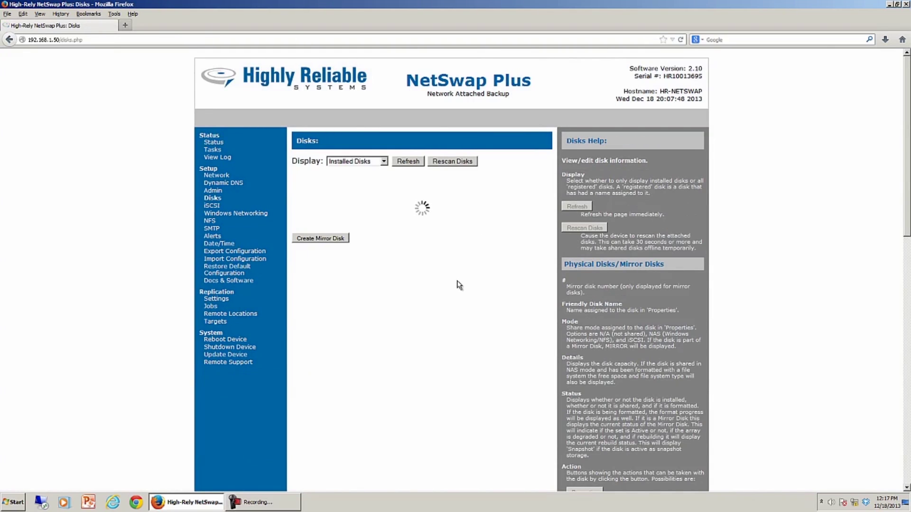
{"action": "scroll", "coordinate": [456, 280], "scroll_direction": "down", "scroll_amount": 2}
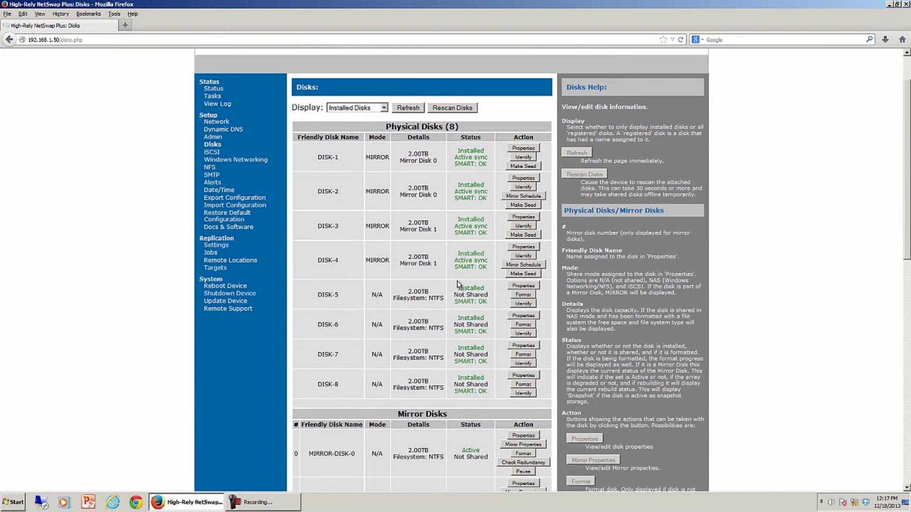
{"action": "scroll", "coordinate": [458, 313], "scroll_direction": "down", "scroll_amount": 2}
{"action": "scroll", "coordinate": [461, 346], "scroll_direction": "down", "scroll_amount": 2}
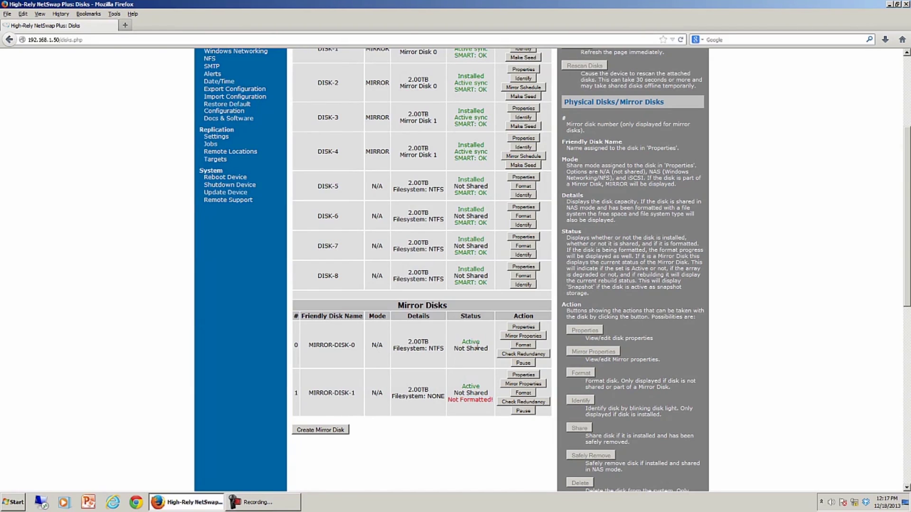
Format MIRROR-DISK-1 with NTFS and a replaced volume label, confirming the wipe.
{"action": "left_click", "coordinate": [523, 392]}
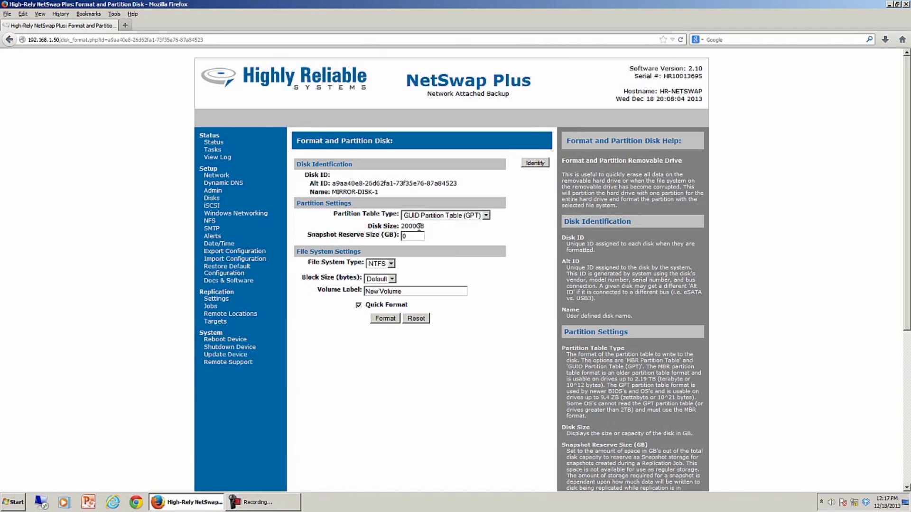
{"action": "left_click", "coordinate": [390, 265]}
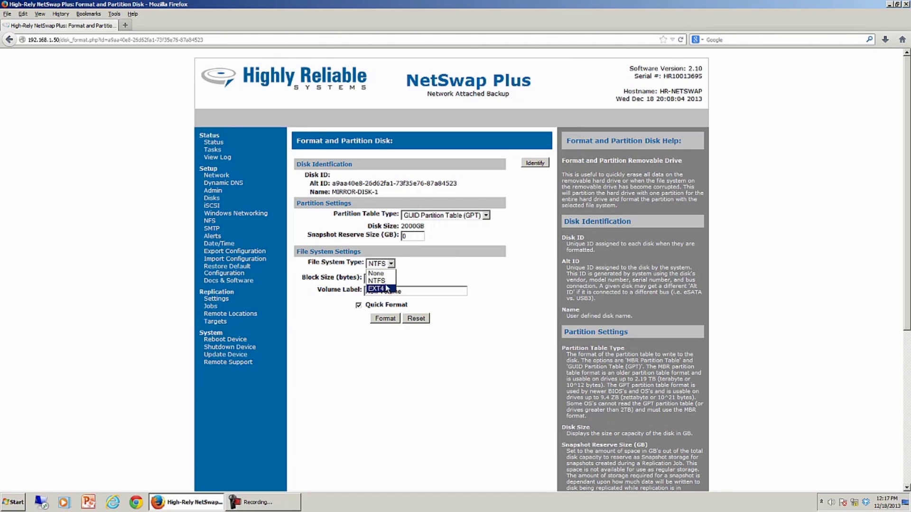
{"action": "left_click", "coordinate": [388, 282]}
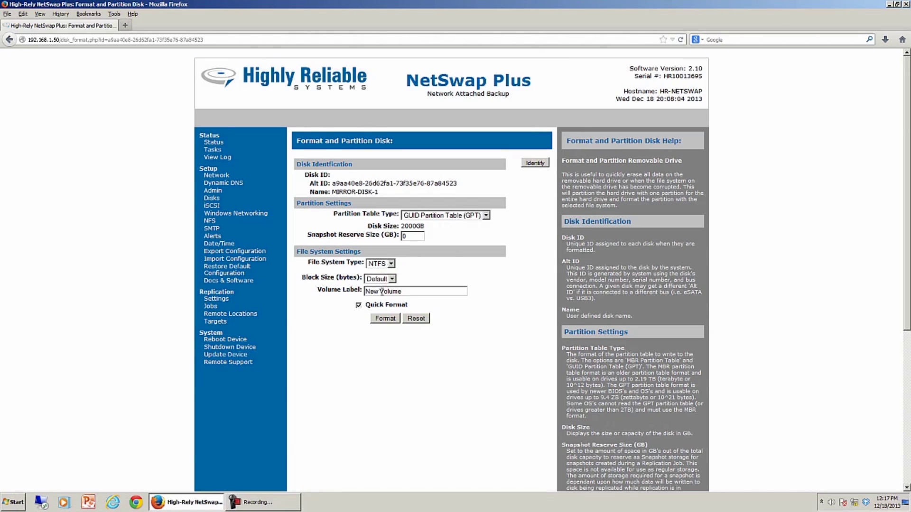
{"action": "left_click_drag", "start_coordinate": [405, 291], "coordinate": [353, 295]}
{"action": "type", "text": "Mirr"}
{"action": "type", "text": "os"}
{"action": "left_click", "coordinate": [386, 317]}
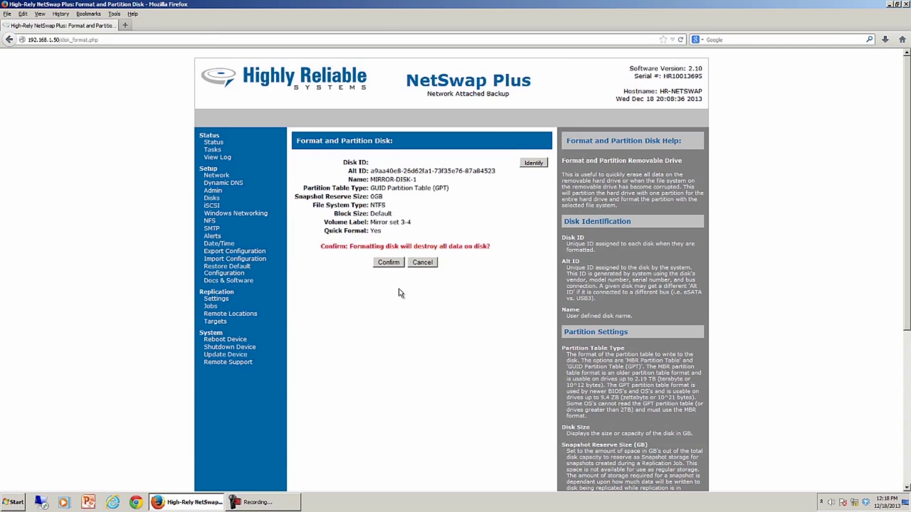
{"action": "left_click", "coordinate": [389, 263]}
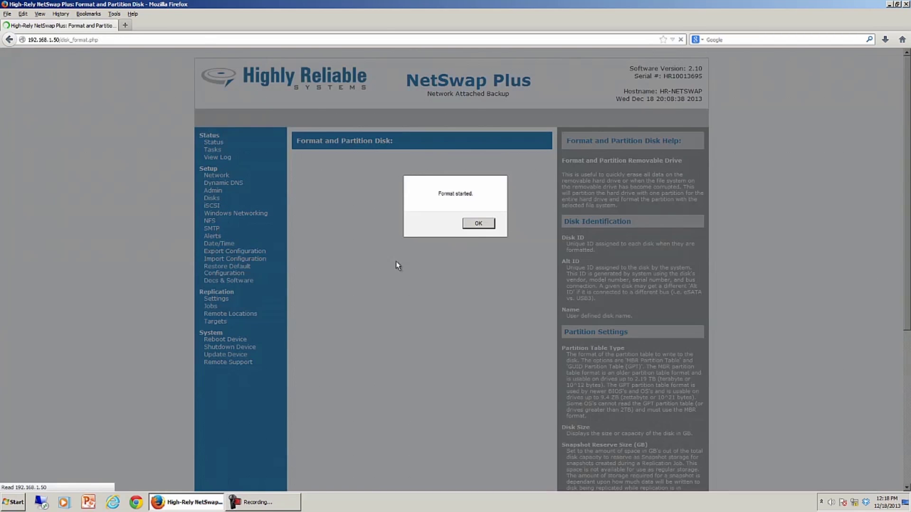
{"action": "left_click", "coordinate": [479, 223]}
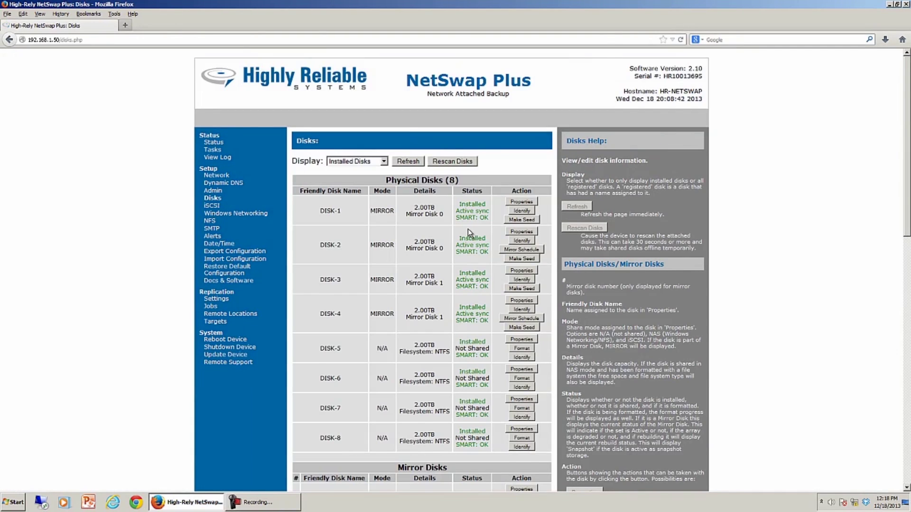
{"action": "scroll", "coordinate": [469, 232], "scroll_direction": "down", "scroll_amount": 5}
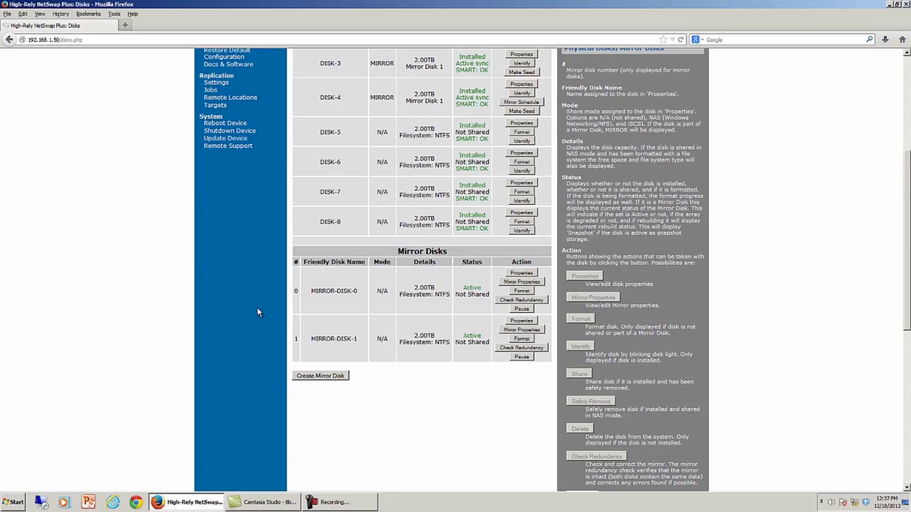
{"action": "scroll", "coordinate": [257, 308], "scroll_direction": "up", "scroll_amount": 3}
Enable Windows Networking advanced sharing, re-enter the user name and password, and save.
{"action": "left_click", "coordinate": [235, 189]}
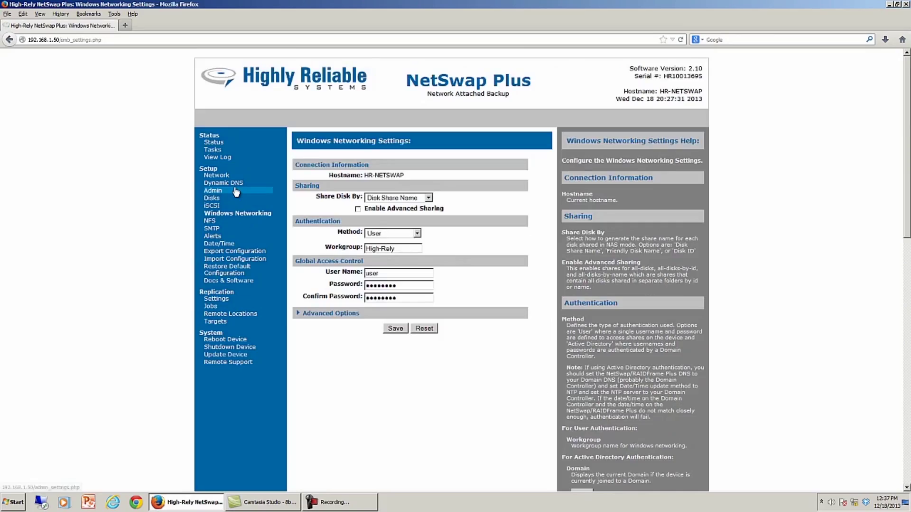
{"action": "left_click", "coordinate": [358, 208]}
{"action": "double_click", "coordinate": [373, 273]}
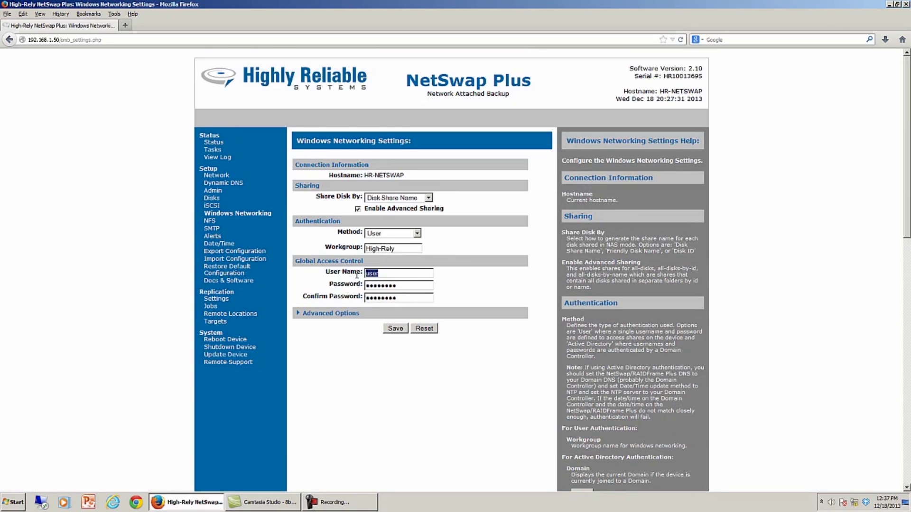
{"action": "type", "text": "us"}
{"action": "key", "text": "Tab"}
{"action": "key", "text": "Tab"}
{"action": "left_click", "coordinate": [396, 328]}
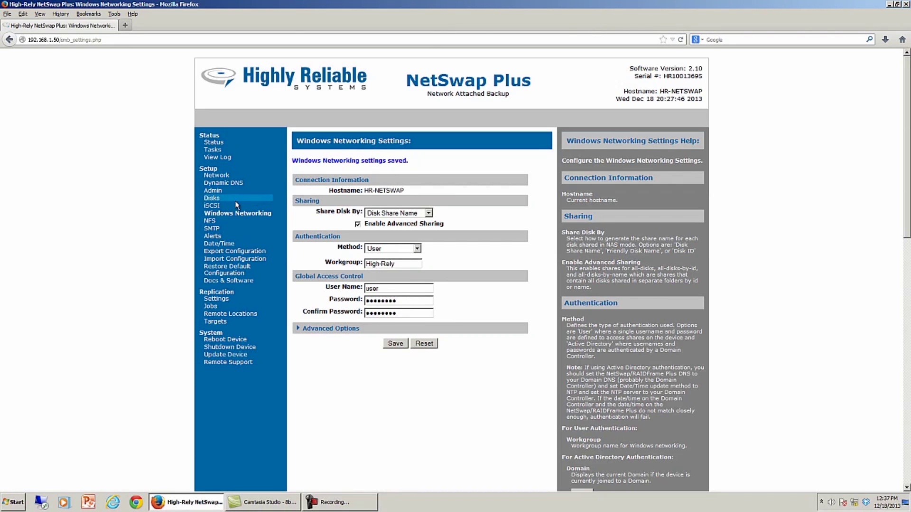
{"action": "left_click", "coordinate": [213, 198]}
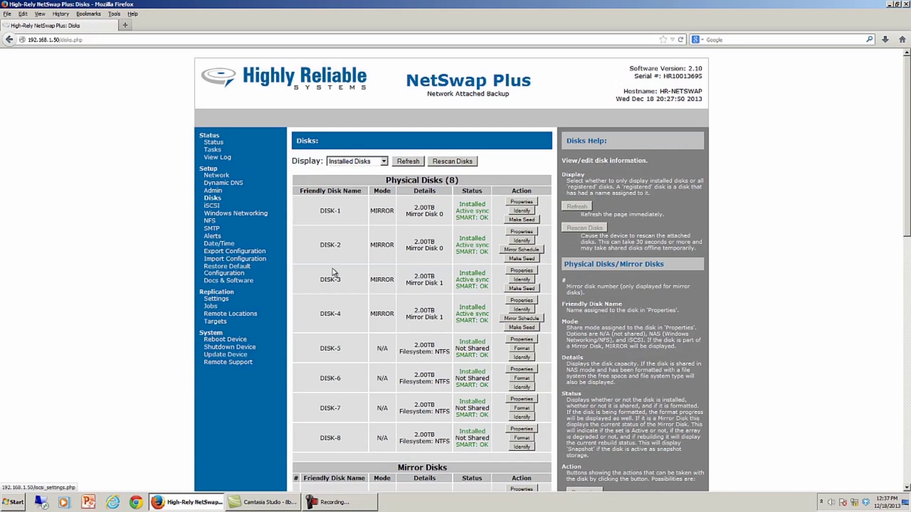
{"action": "scroll", "coordinate": [332, 268], "scroll_direction": "down", "scroll_amount": 3}
{"action": "scroll", "coordinate": [332, 268], "scroll_direction": "down", "scroll_amount": 3}
{"action": "scroll", "coordinate": [331, 269], "scroll_direction": "down", "scroll_amount": 2}
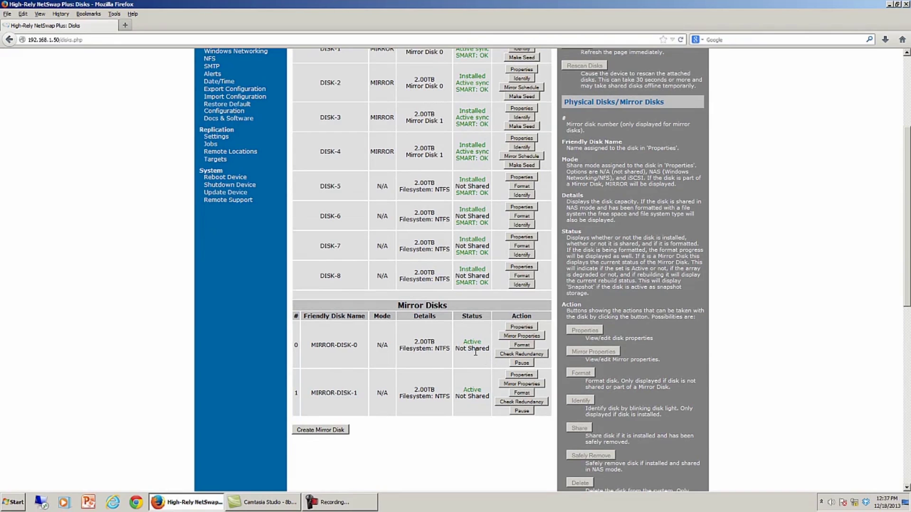
Set MIRROR-DISK-0's share mode to NAS and save its properties.
{"action": "left_click", "coordinate": [519, 326]}
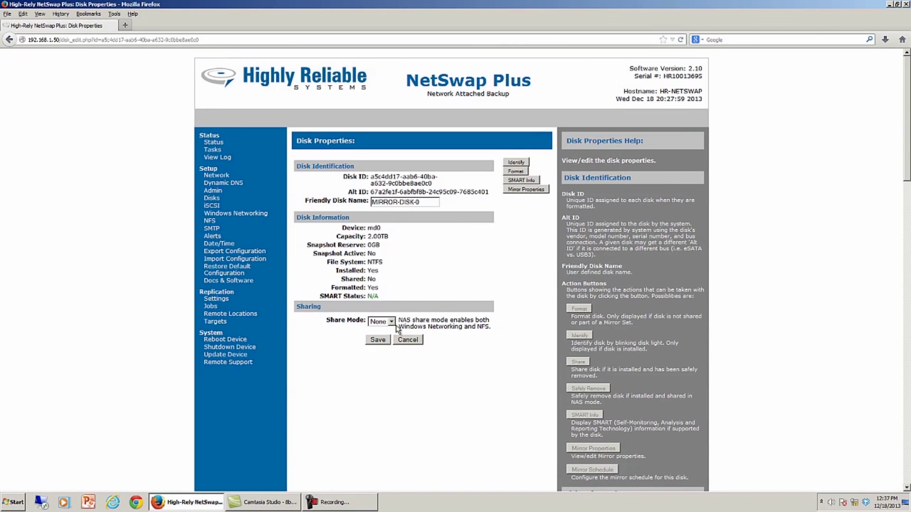
{"action": "left_click", "coordinate": [376, 347]}
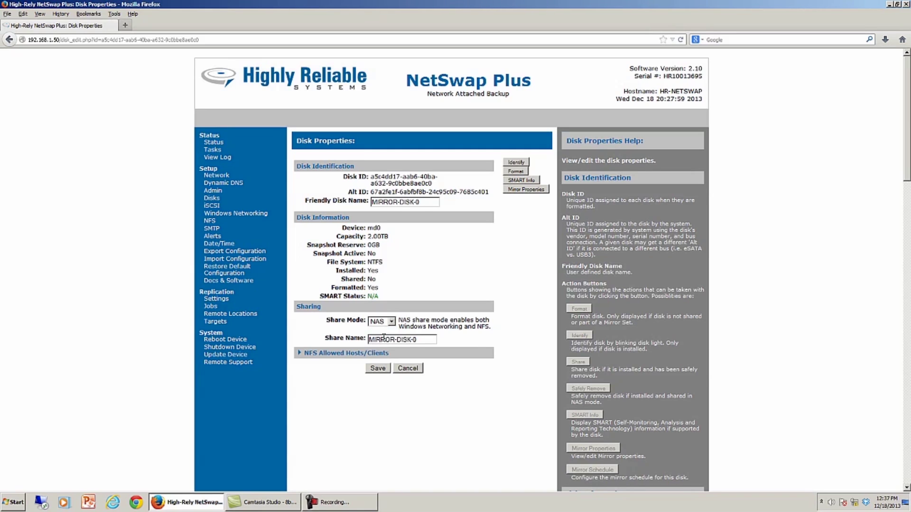
{"action": "left_click_drag", "start_coordinate": [420, 340], "coordinate": [370, 344]}
{"action": "left_click", "coordinate": [377, 369]}
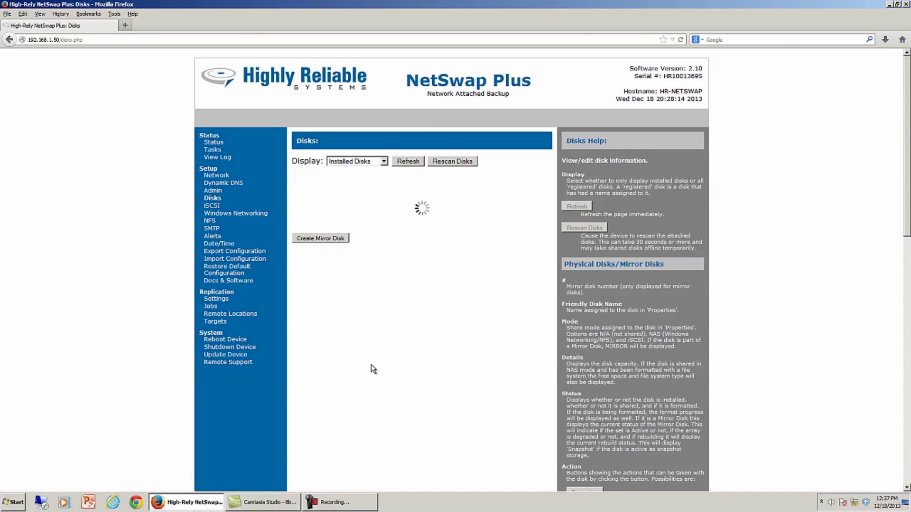
{"action": "scroll", "coordinate": [371, 365], "scroll_direction": "down", "scroll_amount": 3}
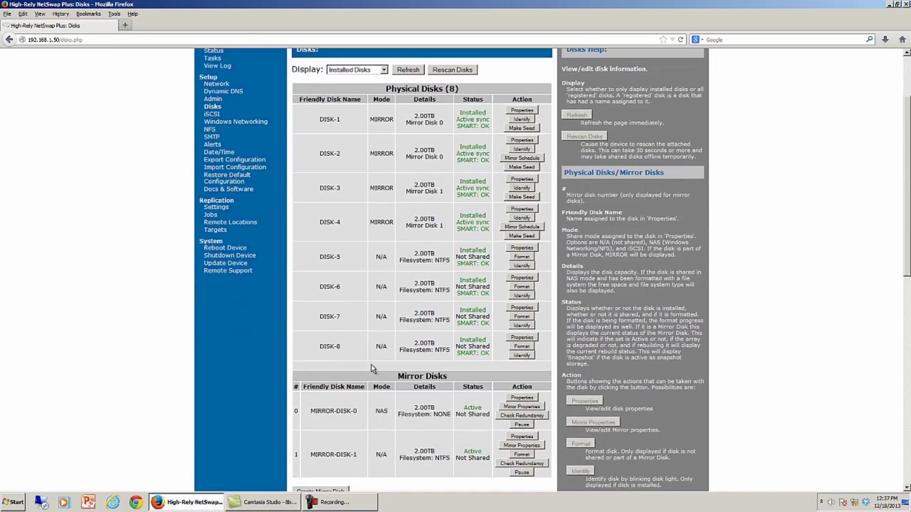
{"action": "scroll", "coordinate": [370, 364], "scroll_direction": "down", "scroll_amount": 1}
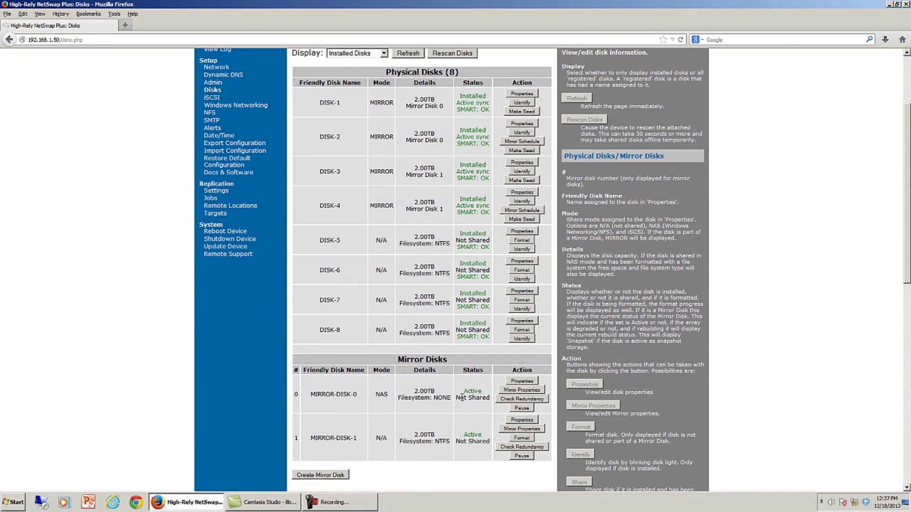
{"action": "left_click_drag", "start_coordinate": [456, 398], "coordinate": [478, 398]}
Set MIRROR-DISK-1's share mode to NAS, save, and refresh the disk list.
{"action": "left_click", "coordinate": [523, 424]}
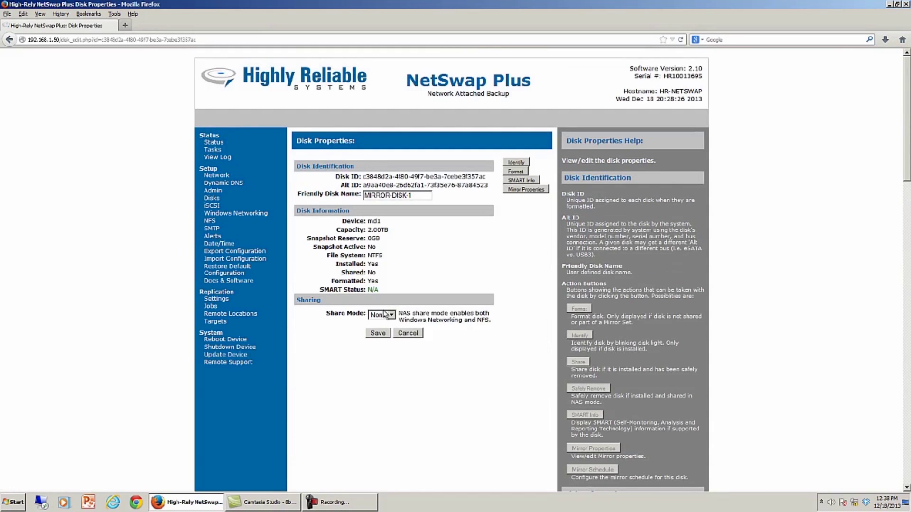
{"action": "left_click", "coordinate": [387, 315]}
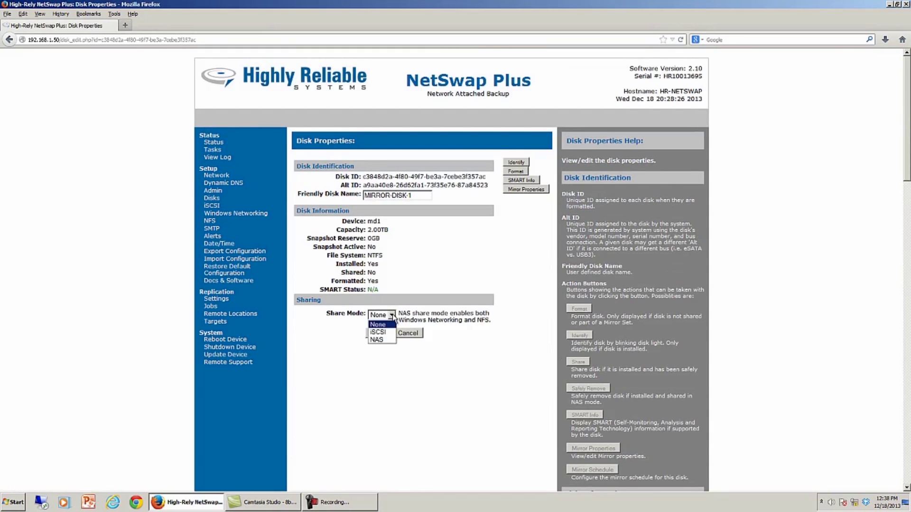
{"action": "left_click", "coordinate": [384, 338]}
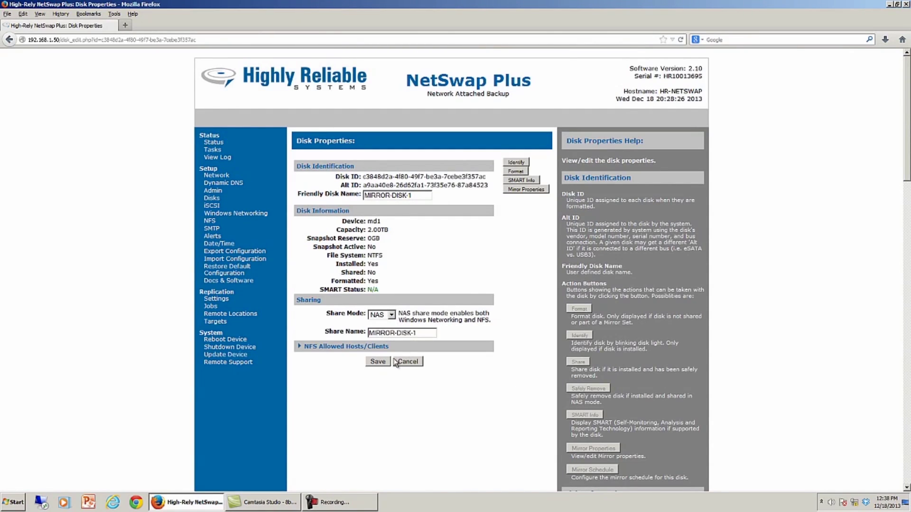
{"action": "left_click", "coordinate": [384, 361]}
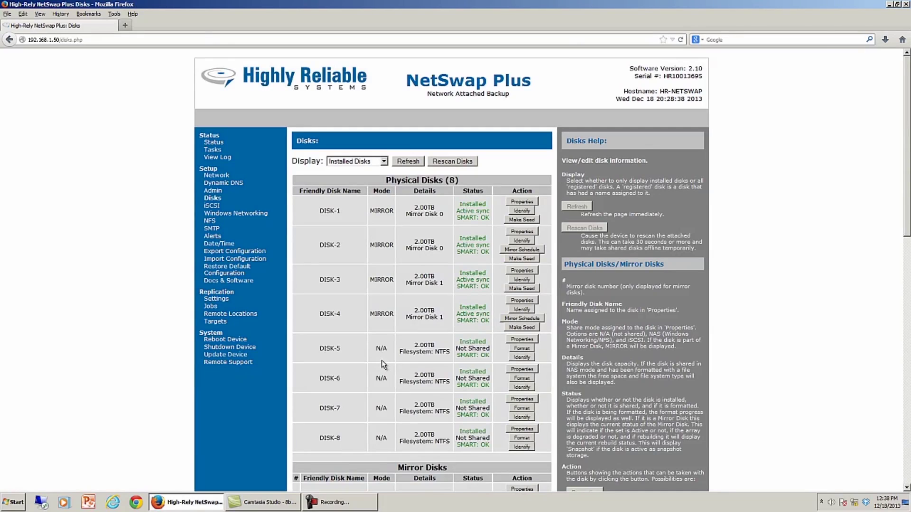
{"action": "scroll", "coordinate": [382, 364], "scroll_direction": "down", "scroll_amount": 3}
{"action": "scroll", "coordinate": [382, 365], "scroll_direction": "down", "scroll_amount": 2}
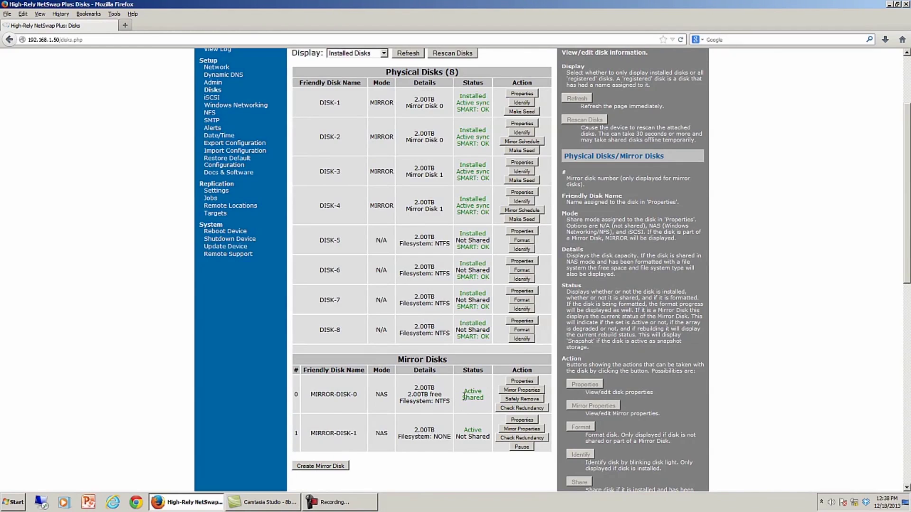
{"action": "left_click_drag", "start_coordinate": [463, 397], "coordinate": [484, 400]}
{"action": "key", "text": "F5"}
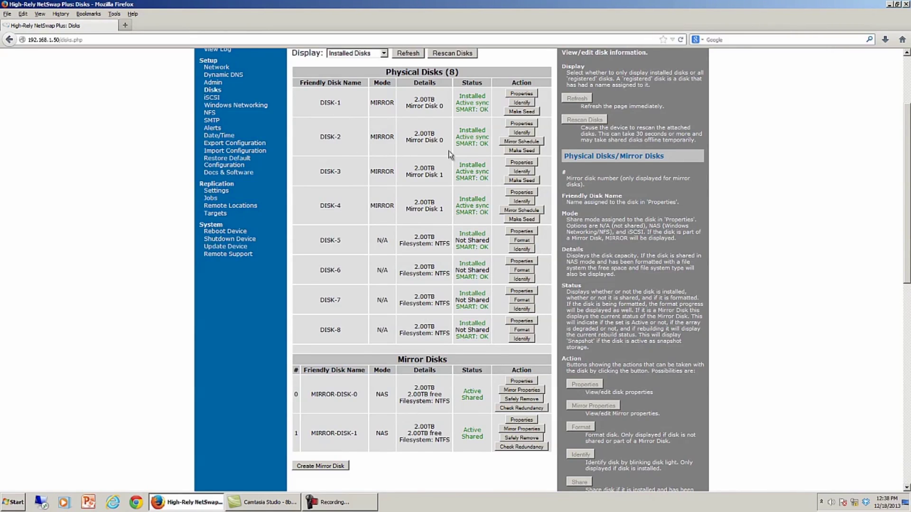
{"action": "left_click", "coordinate": [523, 141]}
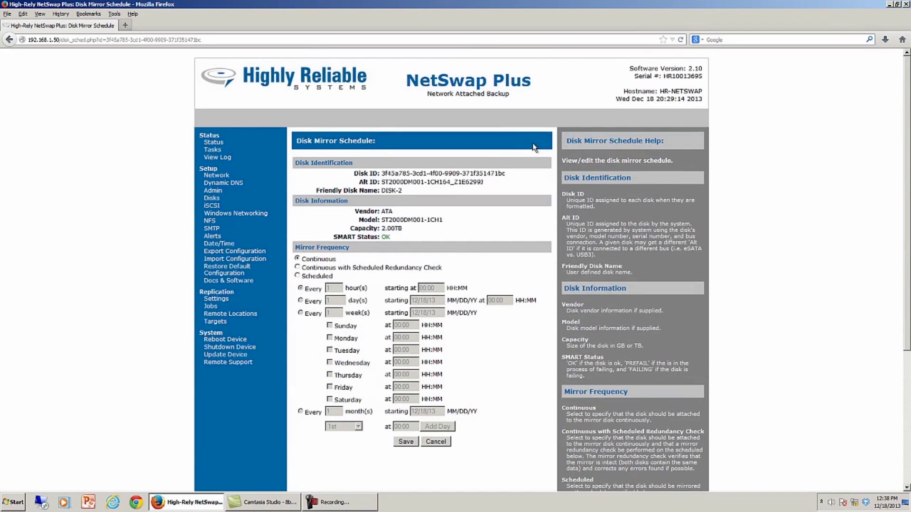
{"action": "scroll", "coordinate": [438, 195], "scroll_direction": "down", "scroll_amount": 2}
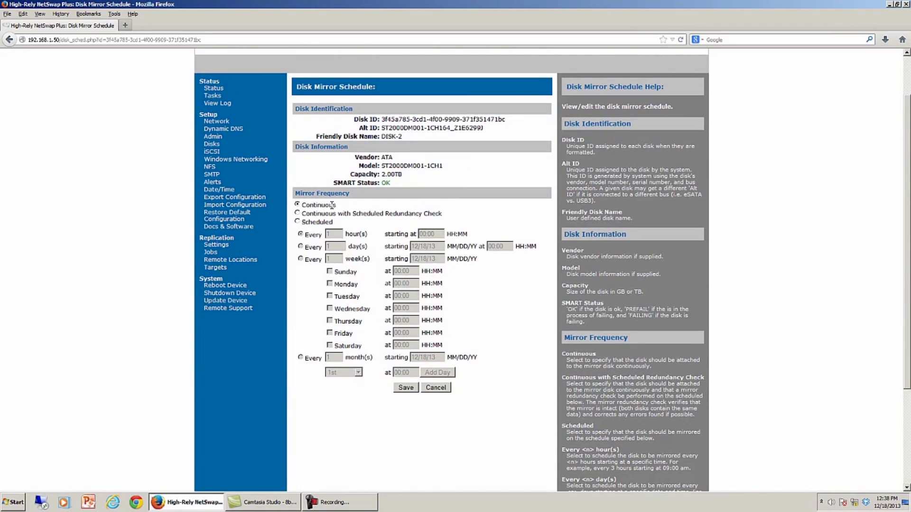
Schedule DISK-2's mirror to run weekly on Fridays at 17:00 and save it.
{"action": "left_click_drag", "start_coordinate": [304, 206], "coordinate": [336, 206]}
{"action": "left_click", "coordinate": [298, 222]}
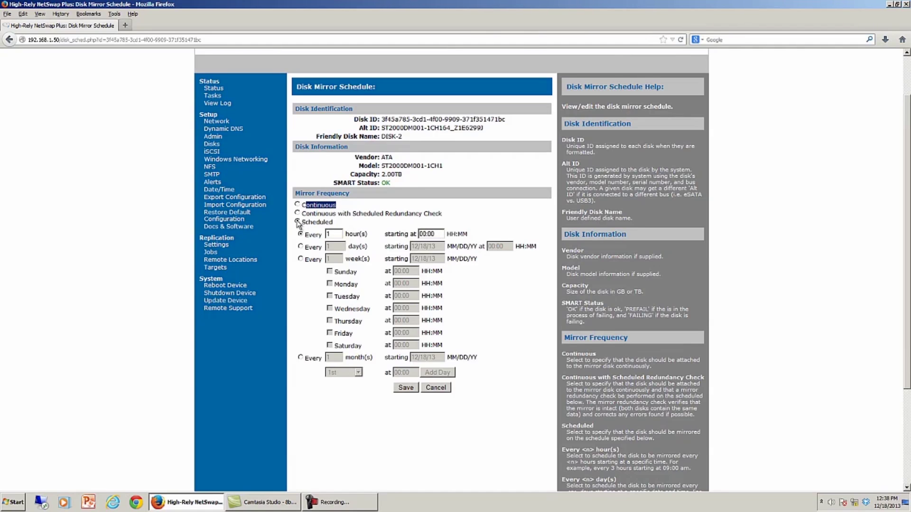
{"action": "left_click", "coordinate": [299, 260]}
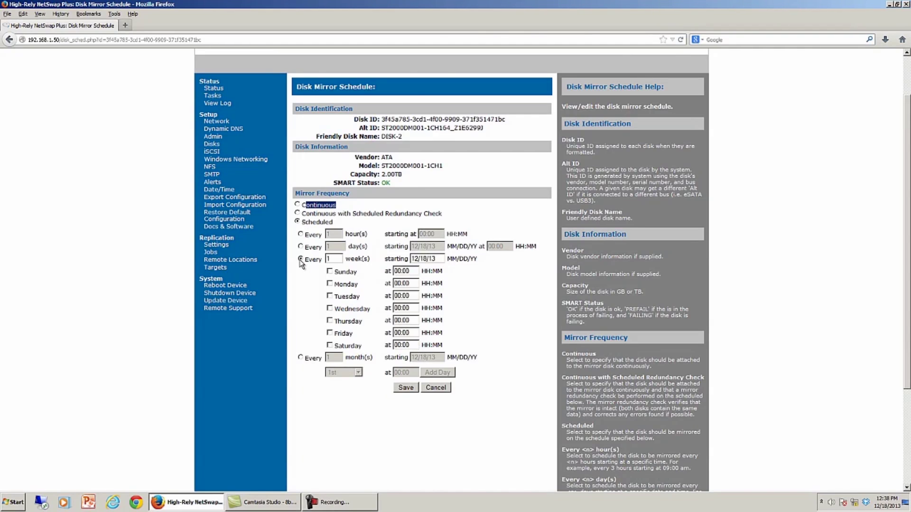
{"action": "left_click", "coordinate": [328, 333]}
{"action": "double_click", "coordinate": [397, 333]}
{"action": "type", "text": "17"}
{"action": "left_click", "coordinate": [403, 387]}
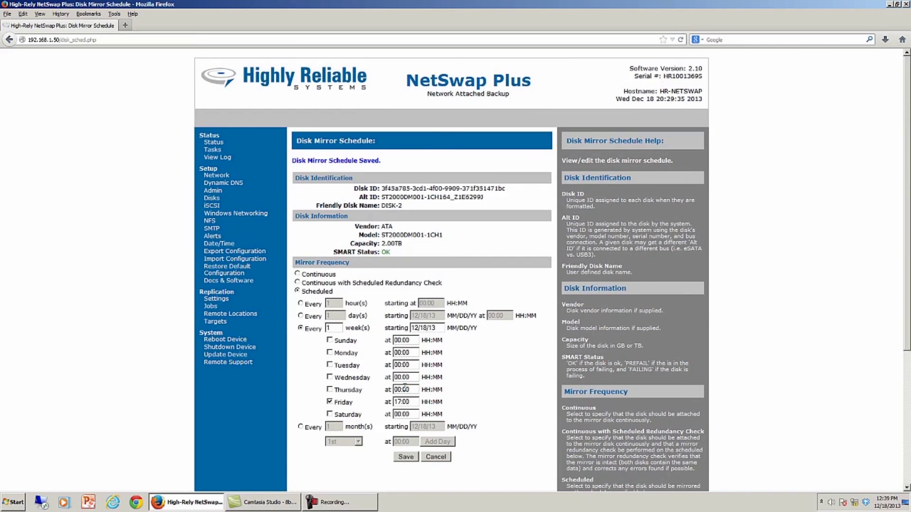
{"action": "left_click", "coordinate": [213, 200]}
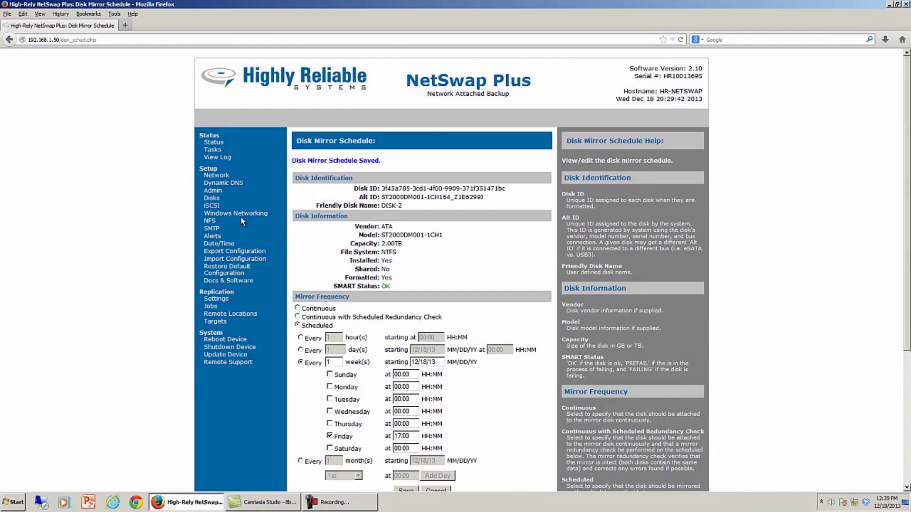
{"action": "left_click", "coordinate": [212, 199]}
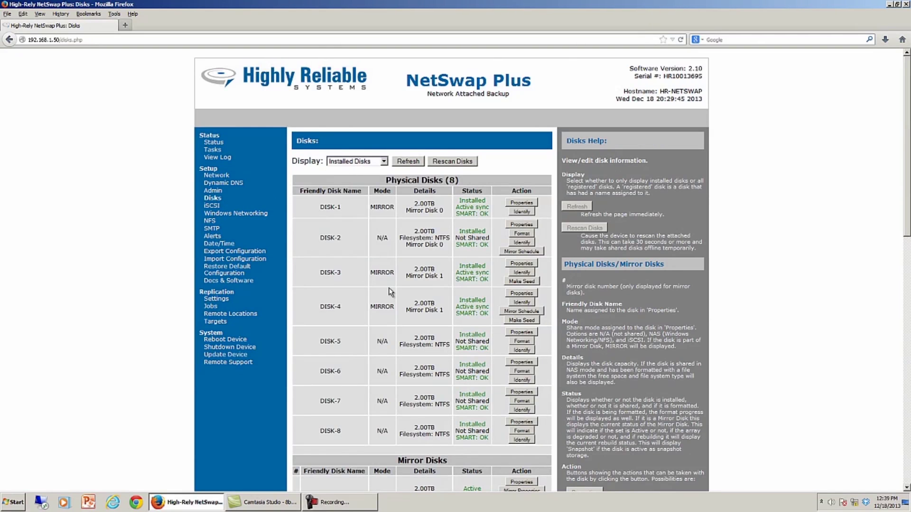
{"action": "scroll", "coordinate": [389, 292], "scroll_direction": "down", "scroll_amount": 3}
{"action": "scroll", "coordinate": [388, 292], "scroll_direction": "down", "scroll_amount": 3}
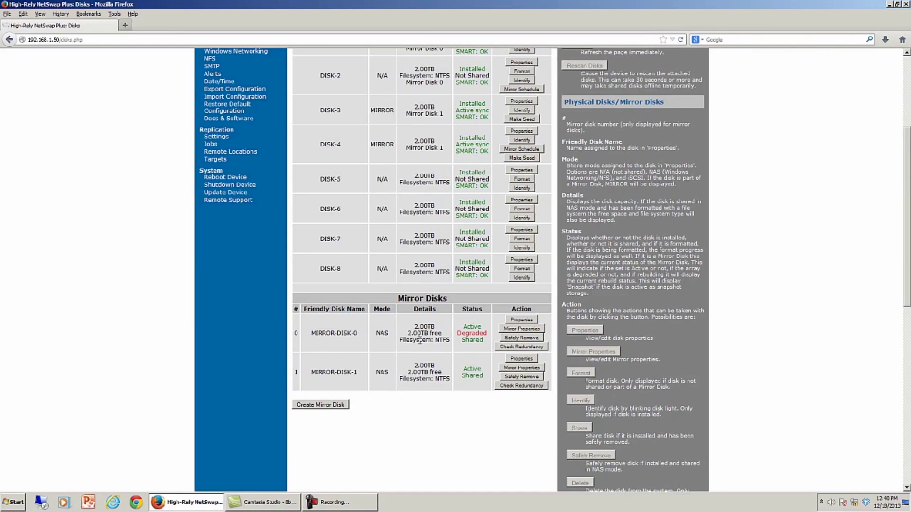
{"action": "scroll", "coordinate": [410, 333], "scroll_direction": "up", "scroll_amount": 2}
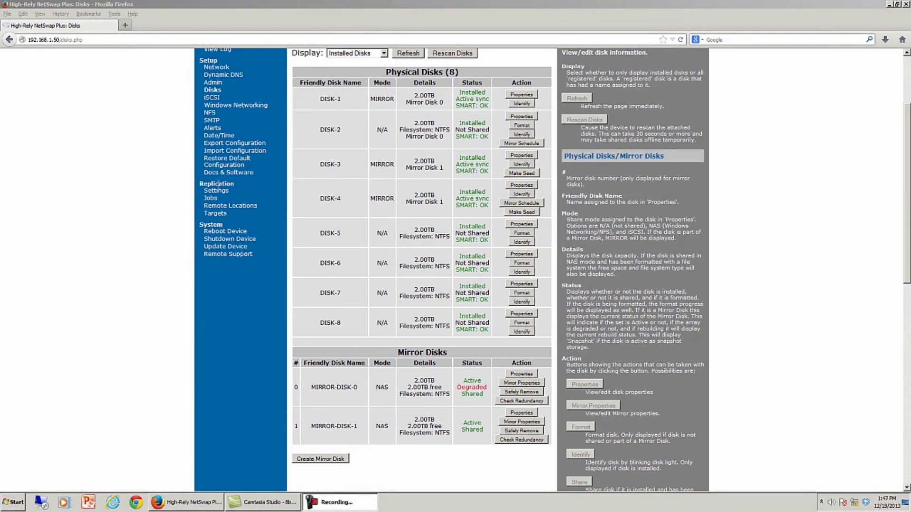
Create target 'Hospital' with username and password on MIRROR-DISK-1, and save it.
{"action": "left_click", "coordinate": [216, 214]}
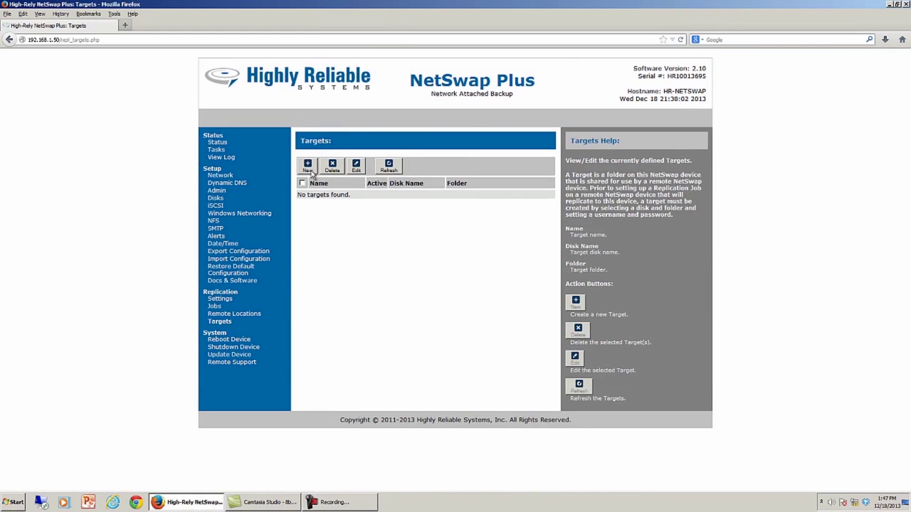
{"action": "left_click", "coordinate": [308, 164]}
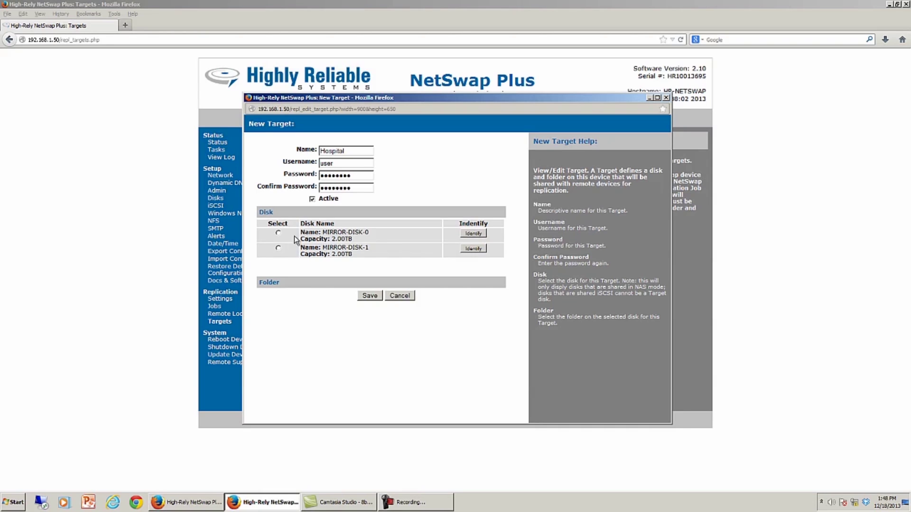
{"action": "left_click", "coordinate": [278, 249]}
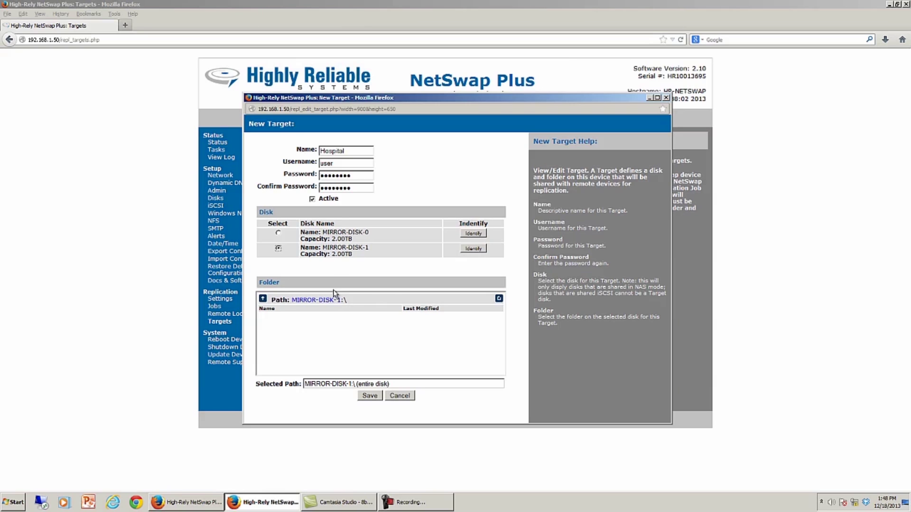
{"action": "left_click", "coordinate": [370, 395]}
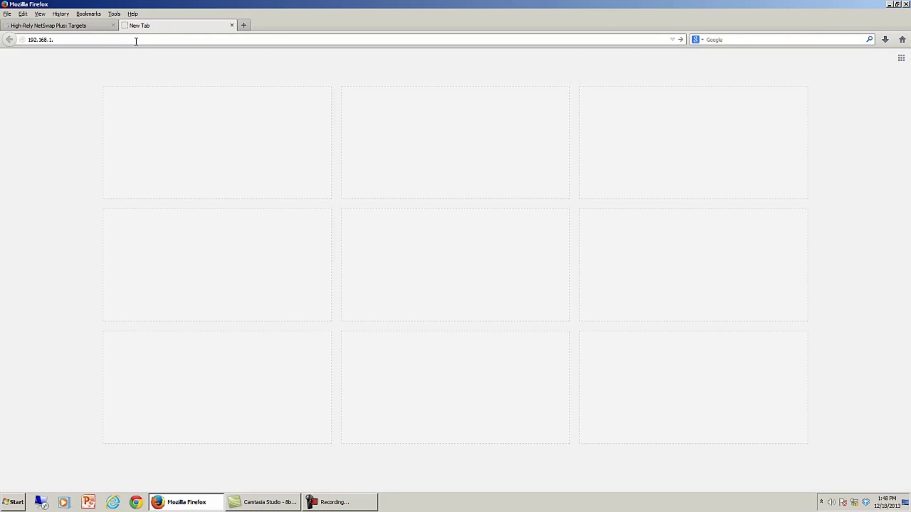
Load the second NetSwap Plus unit at 192.168.1.51 and view its empty Remote Locations page.
{"action": "key", "text": "Return"}
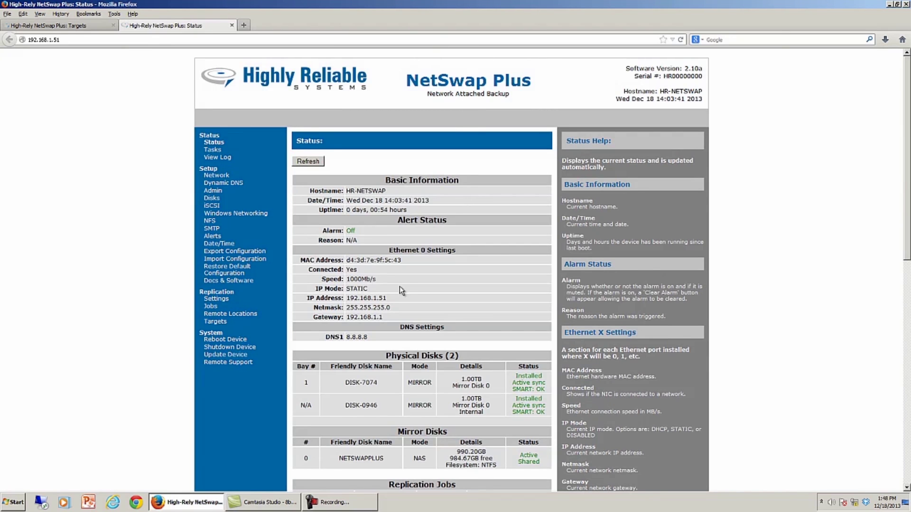
{"action": "scroll", "coordinate": [391, 302], "scroll_direction": "down", "scroll_amount": 2}
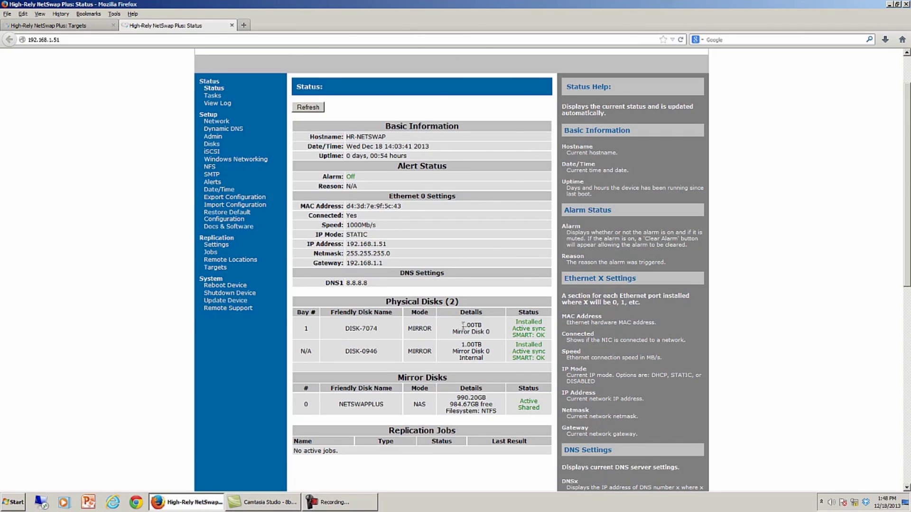
{"action": "left_click_drag", "start_coordinate": [463, 325], "coordinate": [313, 136]}
{"action": "left_click", "coordinate": [488, 331]}
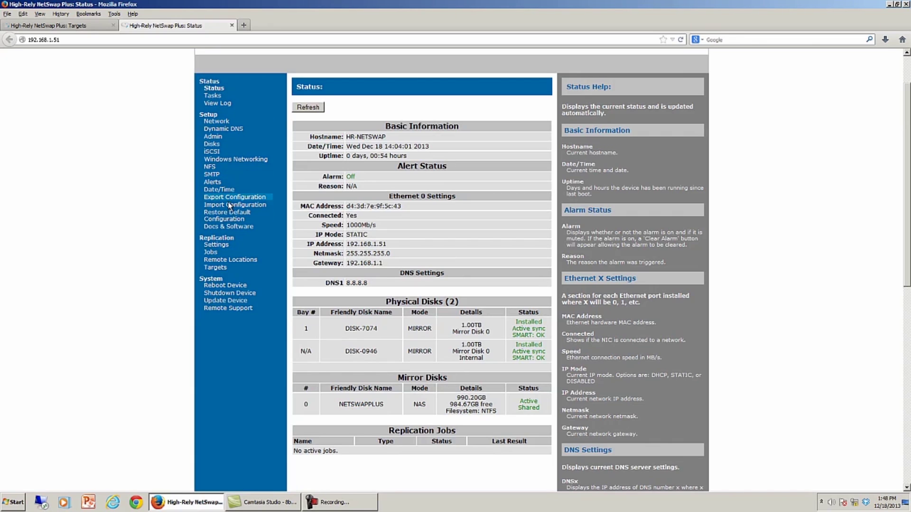
{"action": "left_click", "coordinate": [227, 260]}
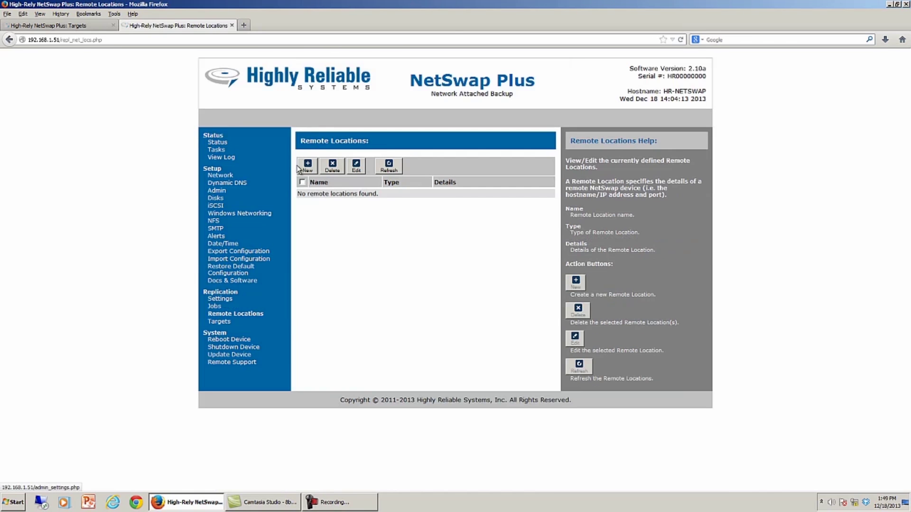
Create remote location CentralOfficeHospital with host 192.168.1.50 and port 873.
{"action": "left_click", "coordinate": [307, 165]}
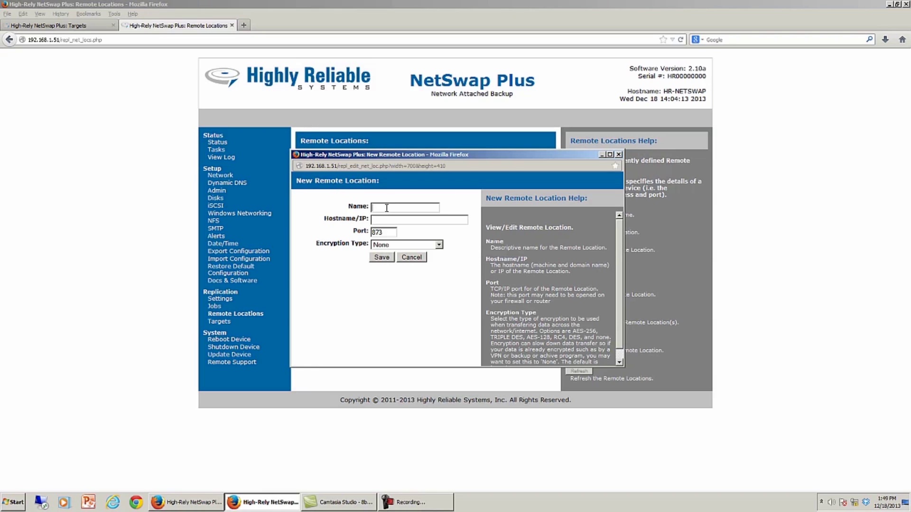
{"action": "type", "text": "Cen"}
{"action": "type", "text": "ralOffic"}
{"action": "type", "text": "eHospital"}
{"action": "key", "text": "Tab"}
{"action": "type", "text": "192."}
{"action": "type", "text": "168.1.5"}
{"action": "type", "text": "0"}
{"action": "left_click", "coordinate": [382, 257]}
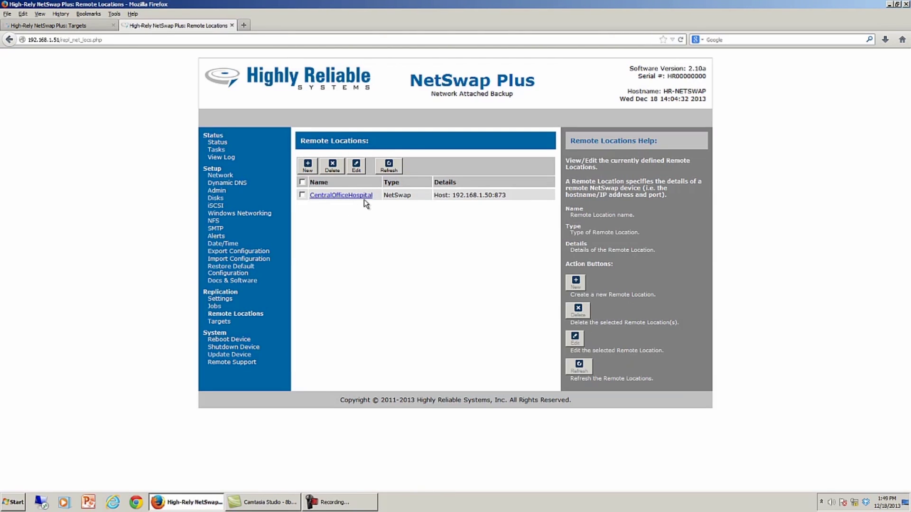
{"action": "left_click", "coordinate": [214, 306]}
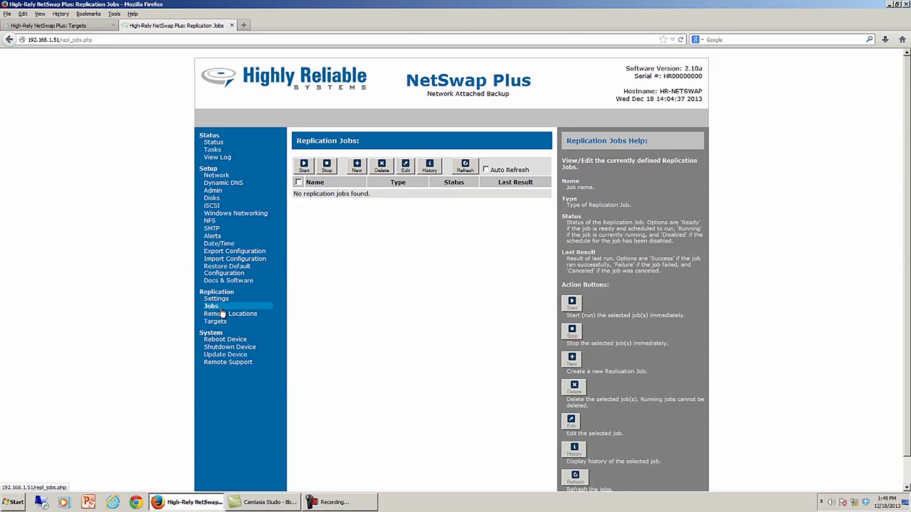
Start a new replication job using the entire NETSWAPPLUS disk as its source.
{"action": "left_click", "coordinate": [359, 170]}
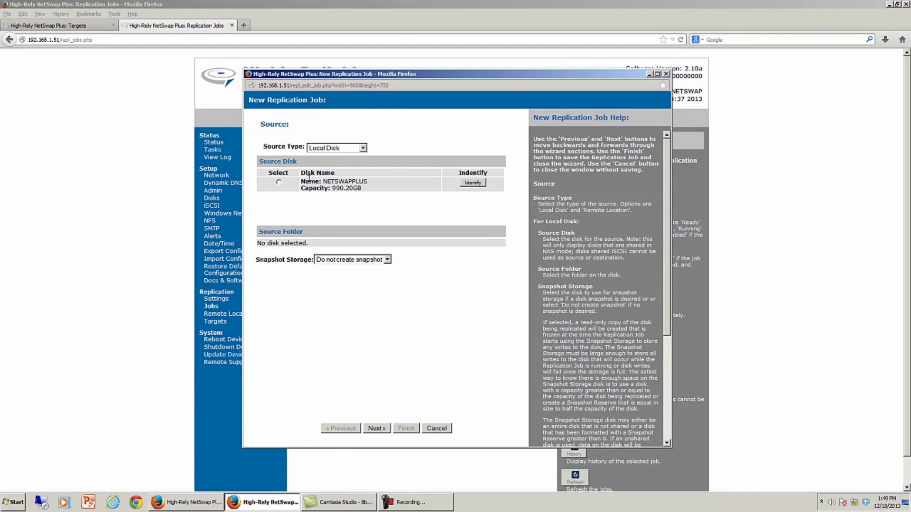
{"action": "left_click", "coordinate": [278, 183]}
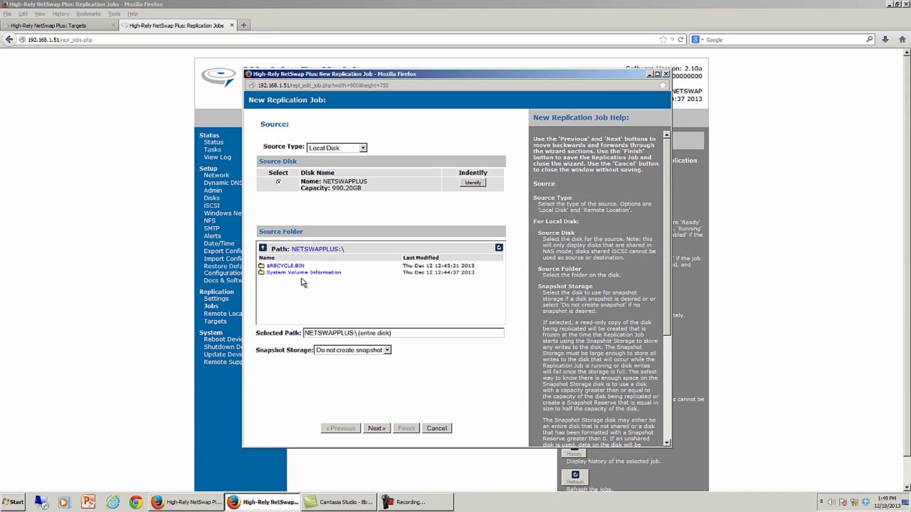
{"action": "left_click", "coordinate": [376, 428]}
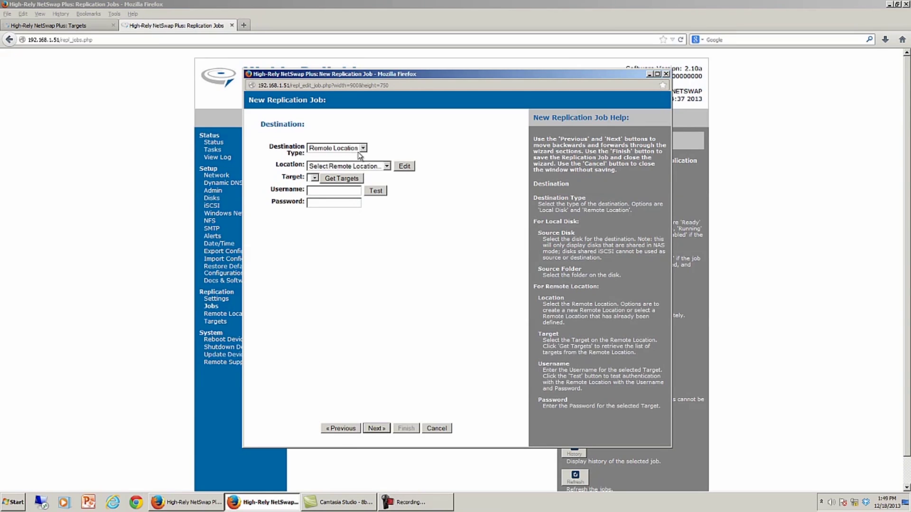
Choose CentralOfficeHospital as the remote location and fetch its available targets.
{"action": "left_click", "coordinate": [384, 167]}
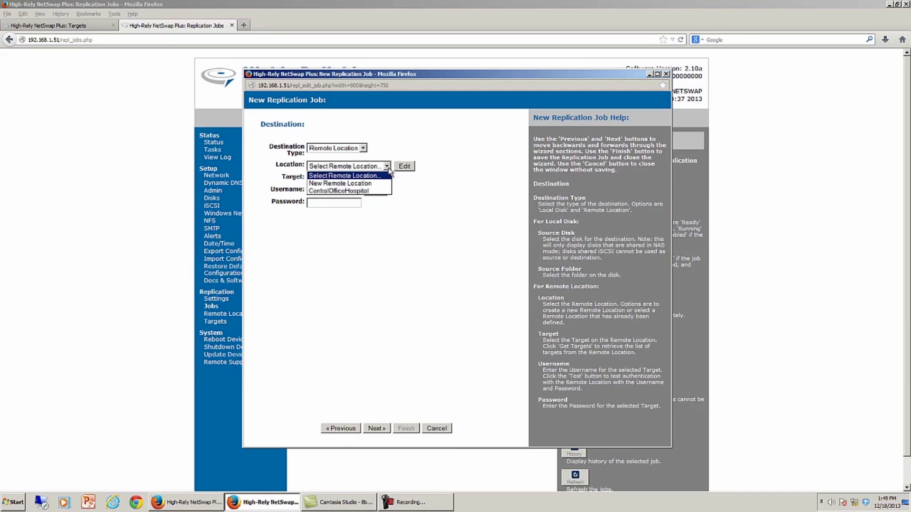
{"action": "left_click", "coordinate": [369, 193]}
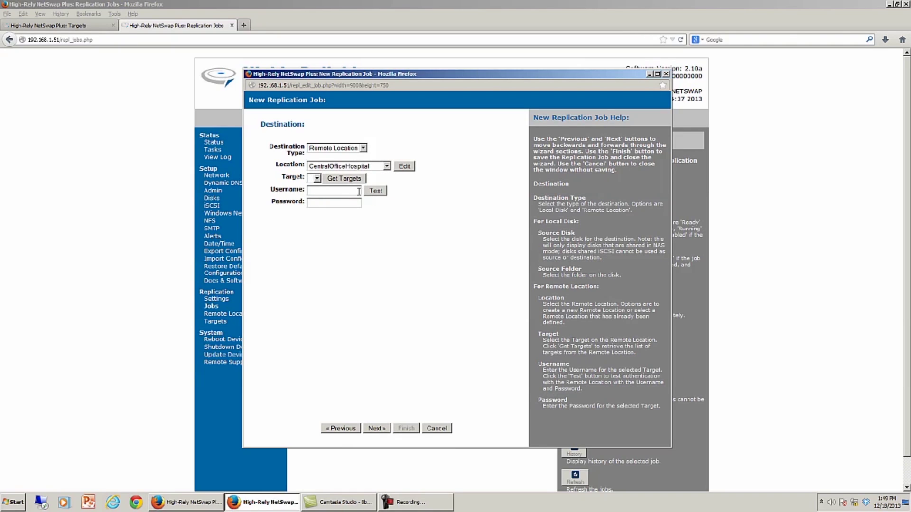
{"action": "left_click", "coordinate": [341, 179]}
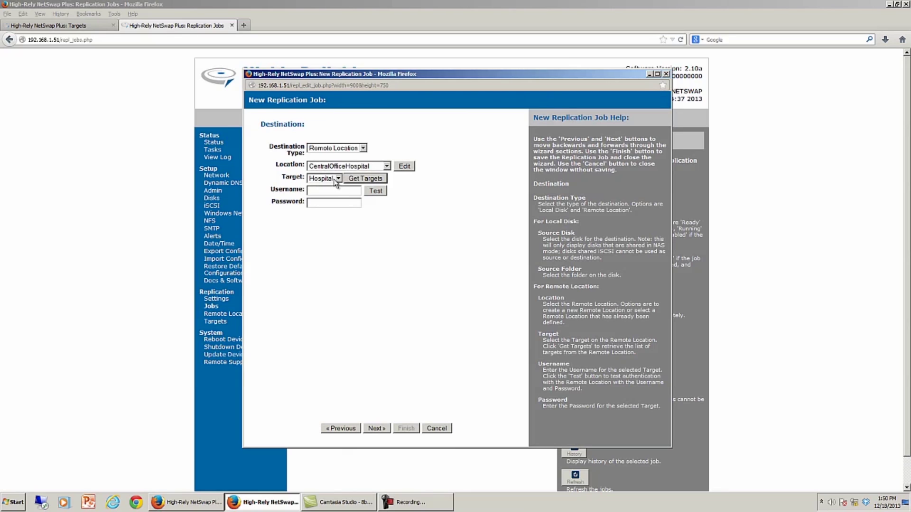
Enter the username and password and confirm they authenticate successfully.
{"action": "left_click", "coordinate": [329, 192]}
{"action": "type", "text": "user"}
{"action": "key", "text": "Tab"}
{"action": "key", "text": "Tab"}
{"action": "type", "text": "passwor"}
{"action": "type", "text": "d"}
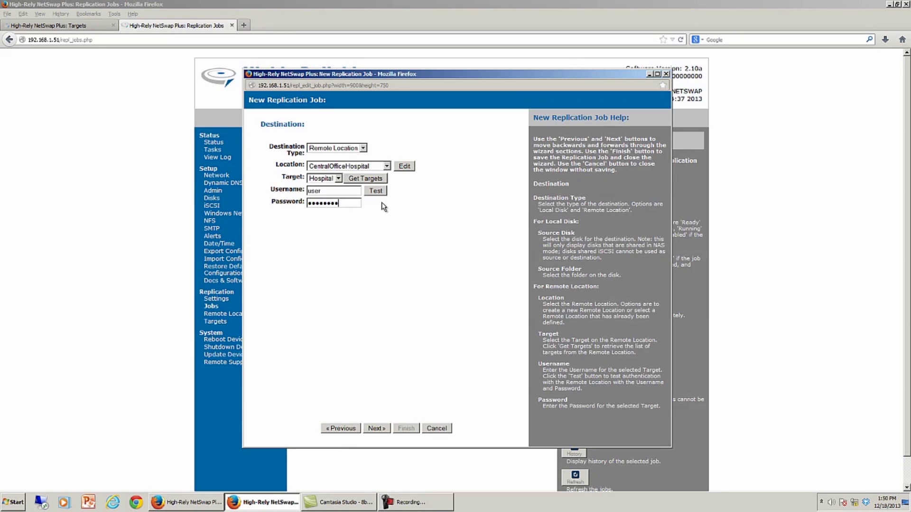
{"action": "left_click", "coordinate": [376, 191]}
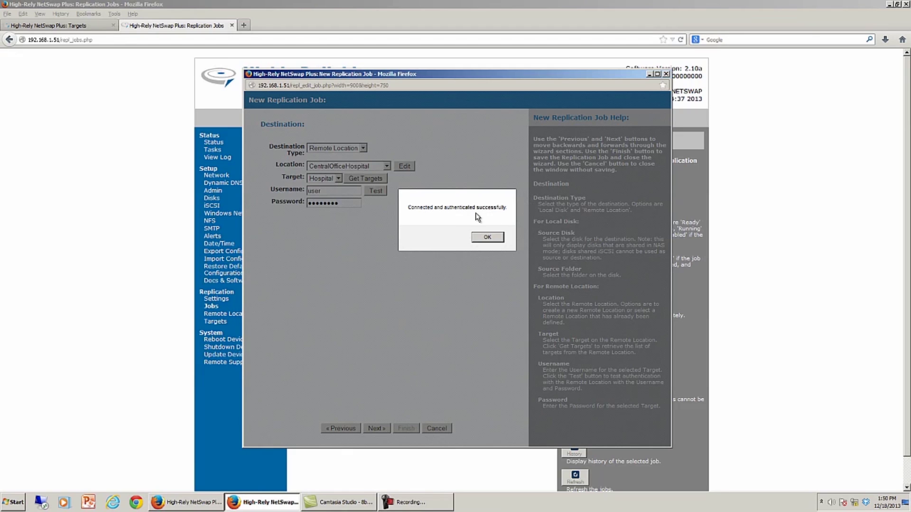
{"action": "left_click", "coordinate": [489, 238]}
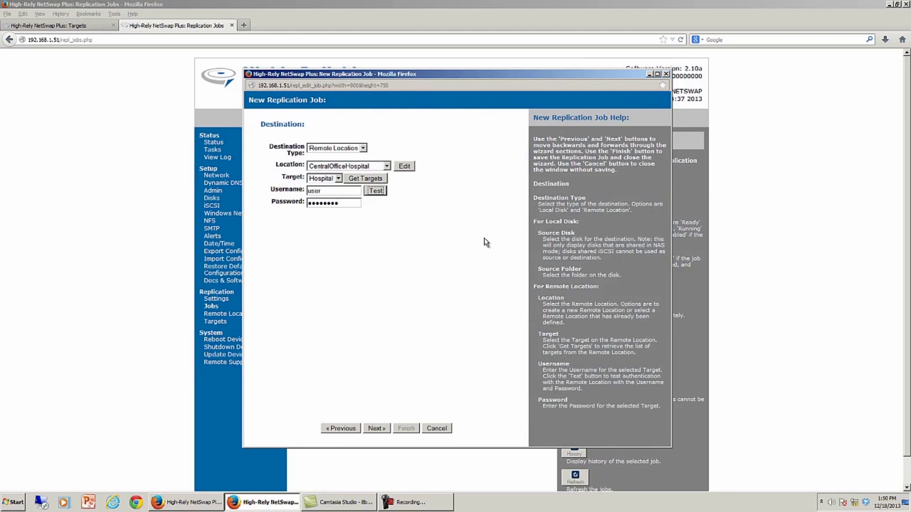
{"action": "left_click", "coordinate": [376, 428]}
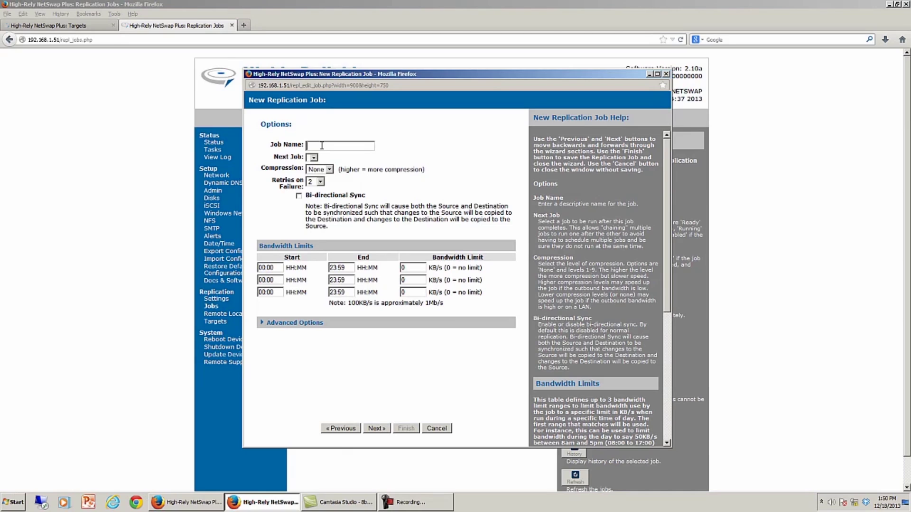
{"action": "type", "text": "C"}
Name the job RemoteClinic-To-Hospital and keep compression at None.
{"action": "key", "text": "BackSpace"}
{"action": "type", "text": "R"}
{"action": "type", "text": "e"}
{"action": "type", "text": "moteC"}
{"action": "type", "text": "linic-"}
{"action": "type", "text": "To"}
{"action": "type", "text": "-Hops"}
{"action": "type", "text": "pital"}
{"action": "left_click", "coordinate": [329, 170]}
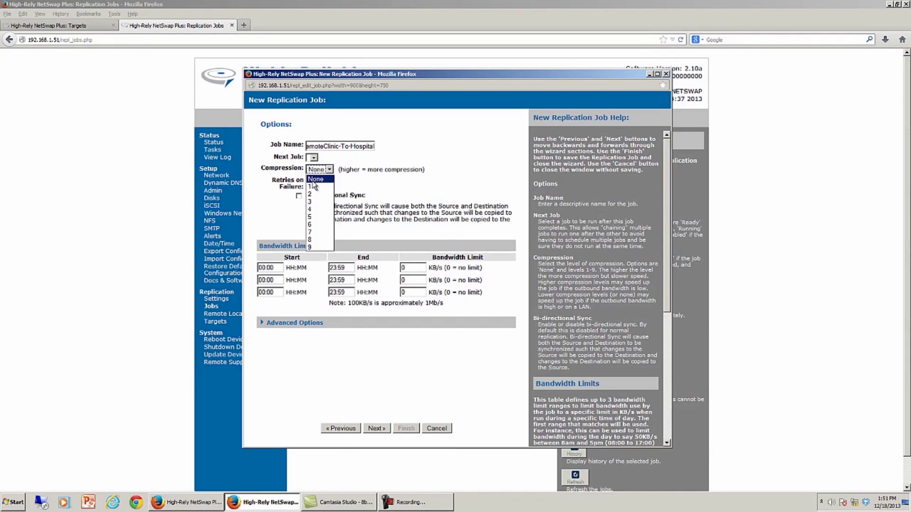
{"action": "left_click", "coordinate": [316, 178]}
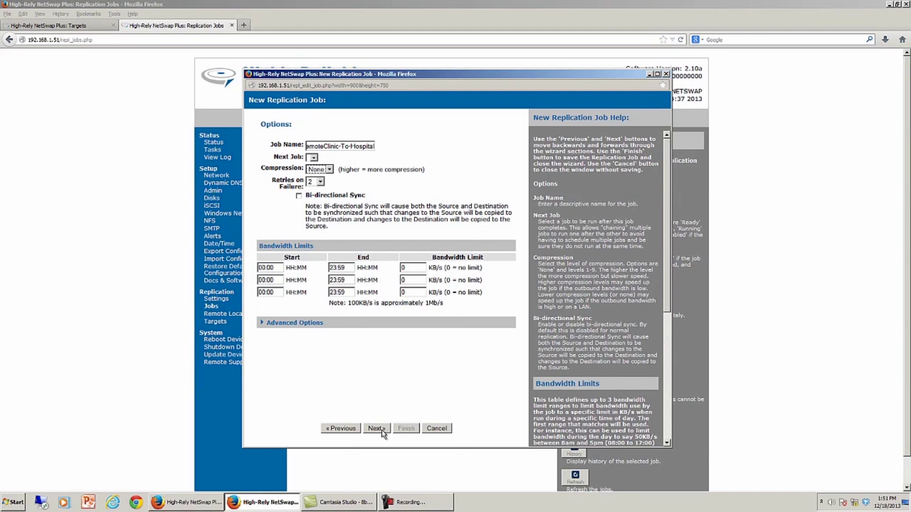
{"action": "left_click", "coordinate": [379, 427]}
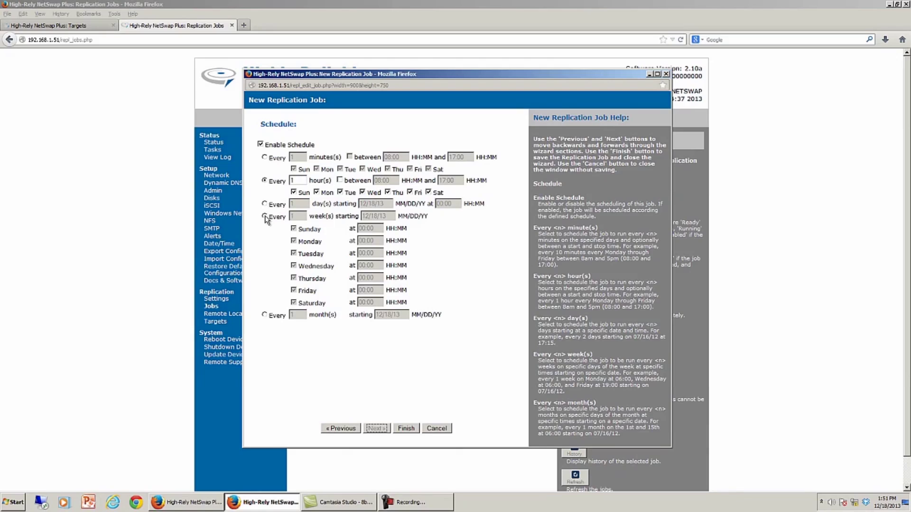
Schedule the job for every 1 day at 01:00 and save it.
{"action": "left_click", "coordinate": [265, 204]}
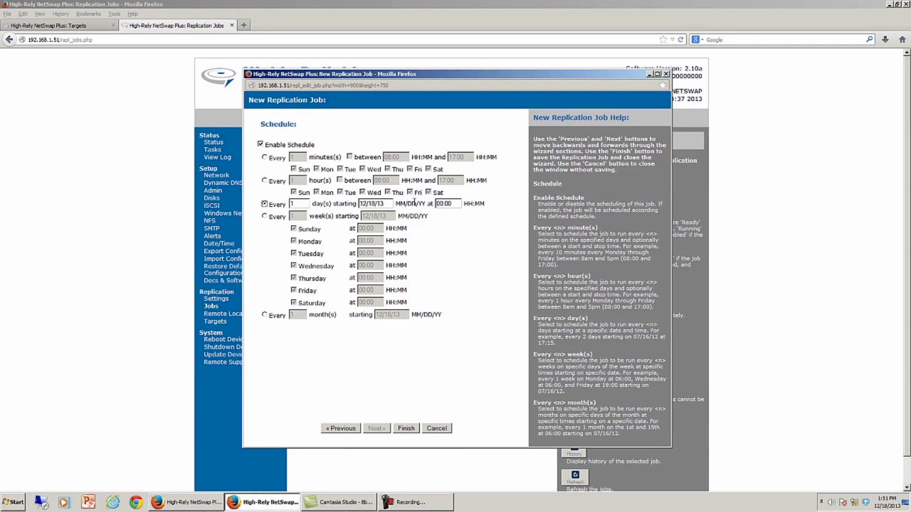
{"action": "left_click_drag", "start_coordinate": [454, 203], "coordinate": [429, 205]}
{"action": "type", "text": "2"}
{"action": "key", "text": "BackSpace"}
{"action": "type", "text": "01"}
{"action": "type", "text": ":00"}
{"action": "left_click", "coordinate": [406, 428]}
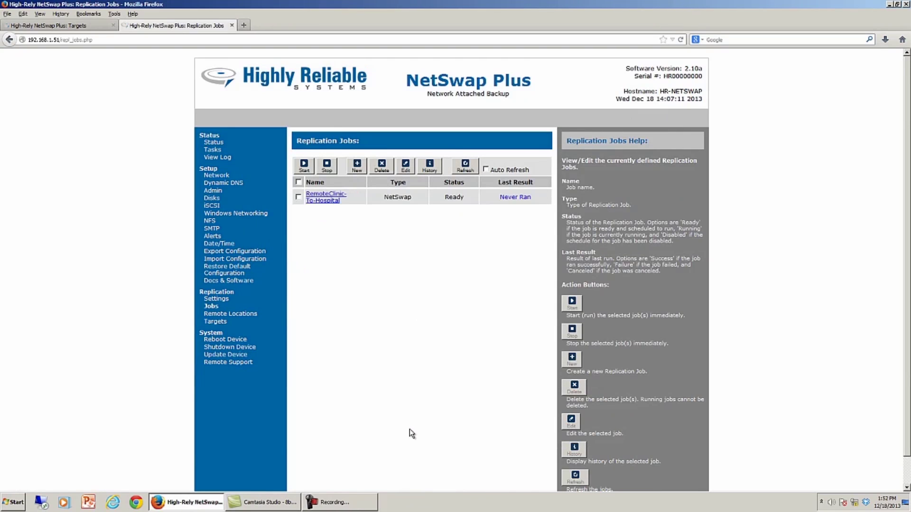